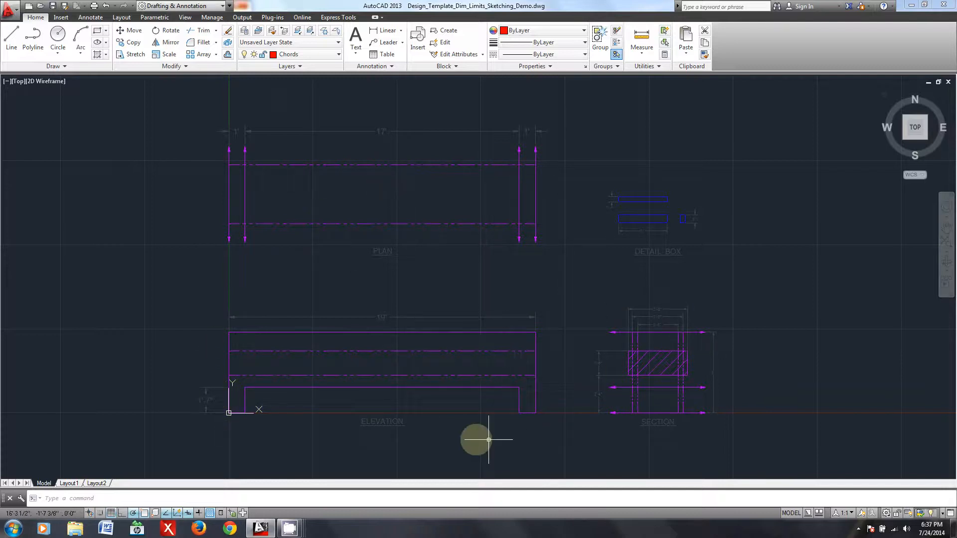
- Examine the blank template's elevation limits, along with its plan, section and box detail views
scroll(434, 411, up, 2)
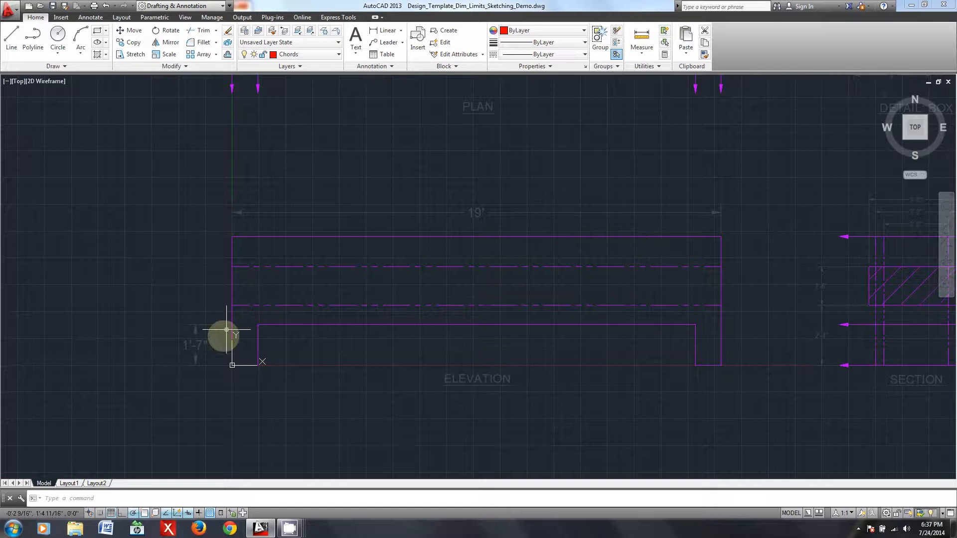
scroll(623, 265, down, 2)
middle_drag(687, 278, 508, 375)
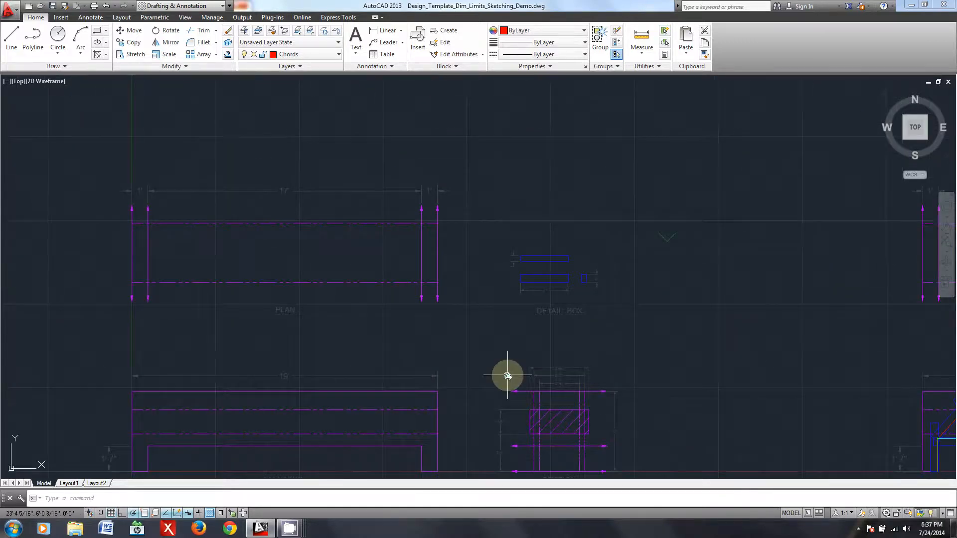
scroll(542, 291, up, 2)
middle_drag(335, 427, 616, 243)
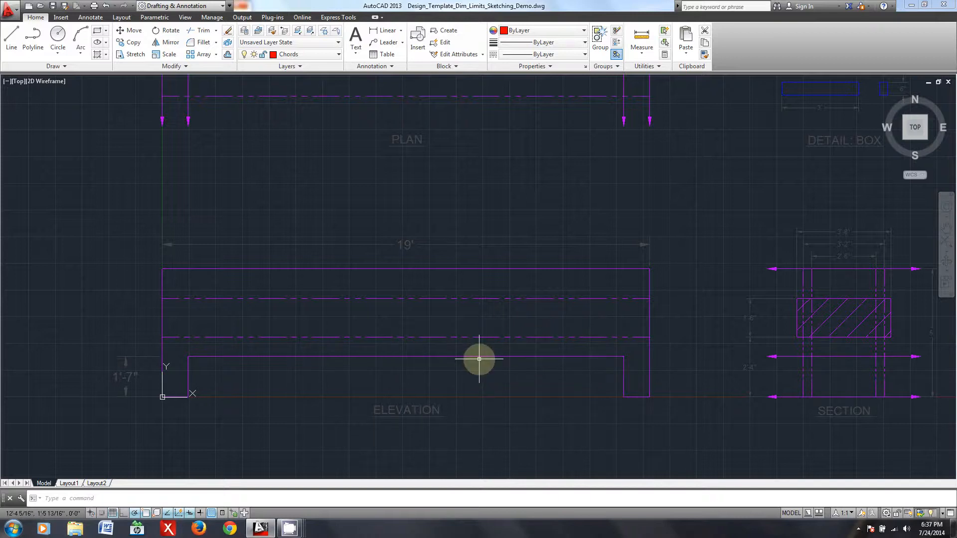
middle_drag(269, 369, 310, 347)
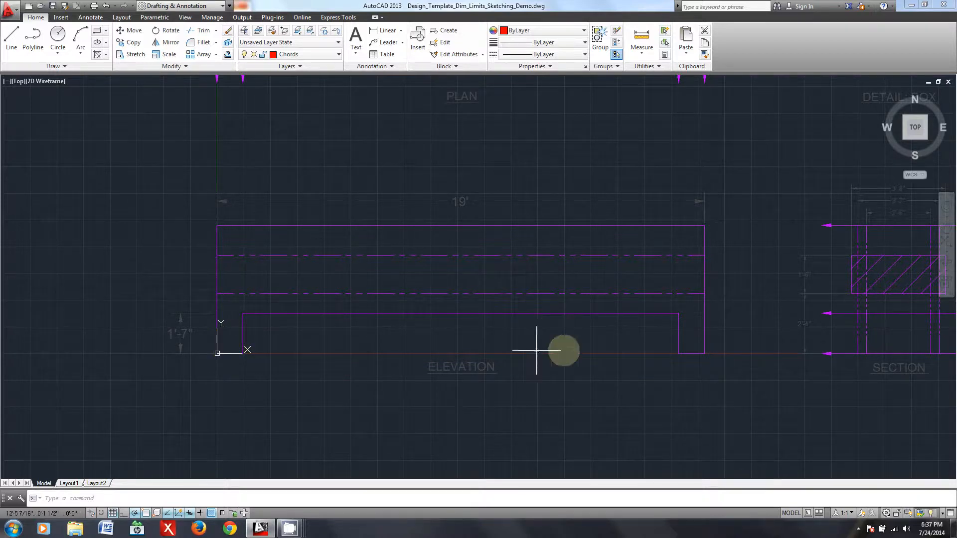
middle_drag(588, 378, 520, 398)
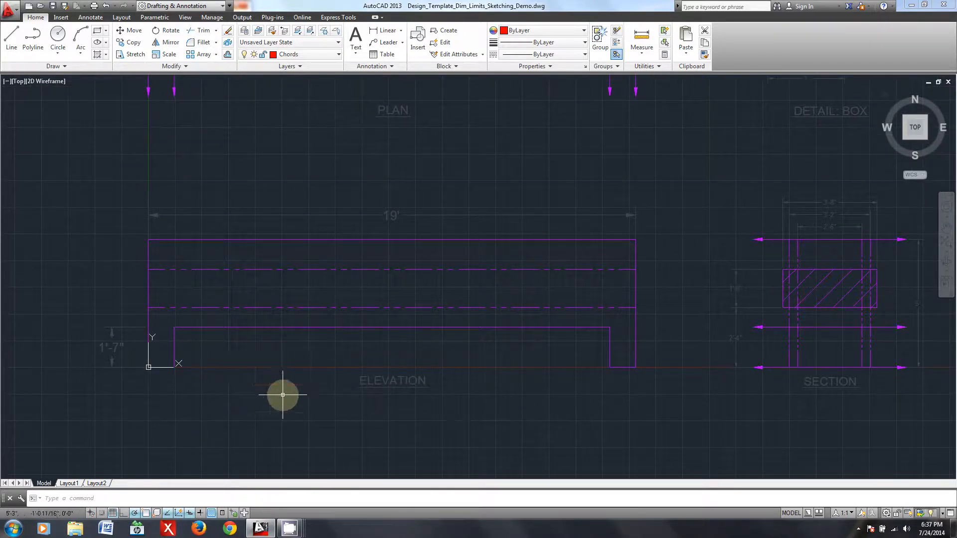
scroll(265, 387, up, 2)
middle_drag(446, 316, 417, 351)
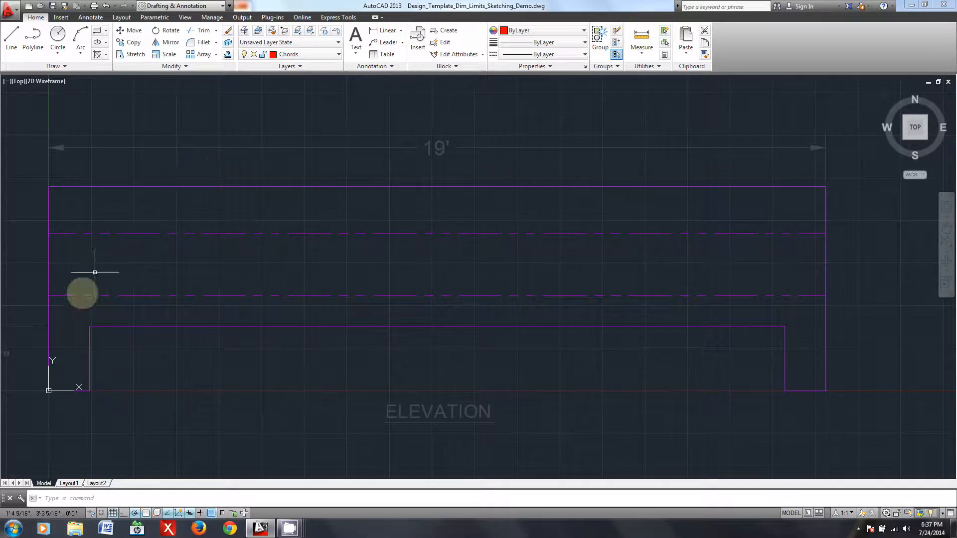
scroll(669, 336, down, 2)
middle_drag(713, 344, 461, 364)
mouse_move(398, 256)
middle_down()
mouse_move(419, 295)
mouse_move(425, 349)
middle_up()
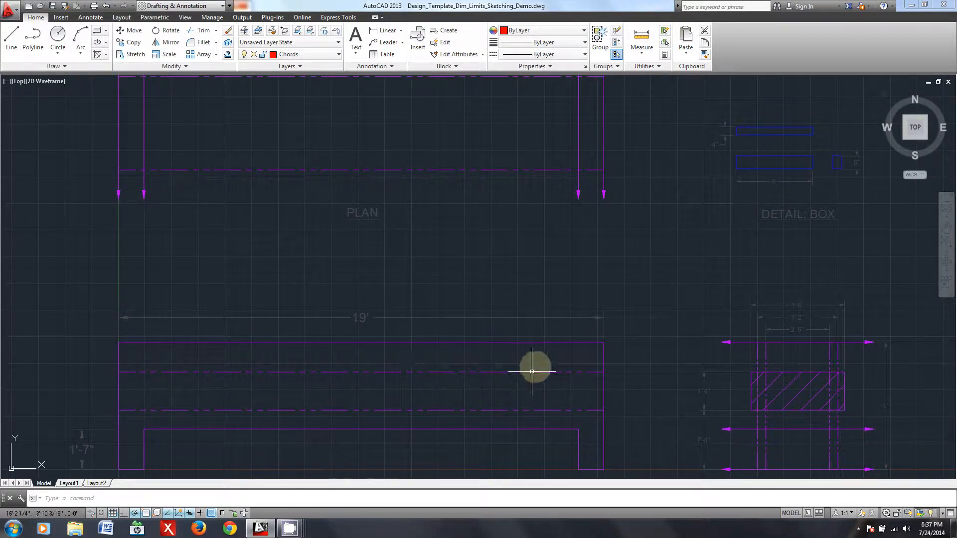
mouse_move(661, 344)
middle_down()
mouse_move(670, 335)
mouse_move(644, 305)
middle_up()
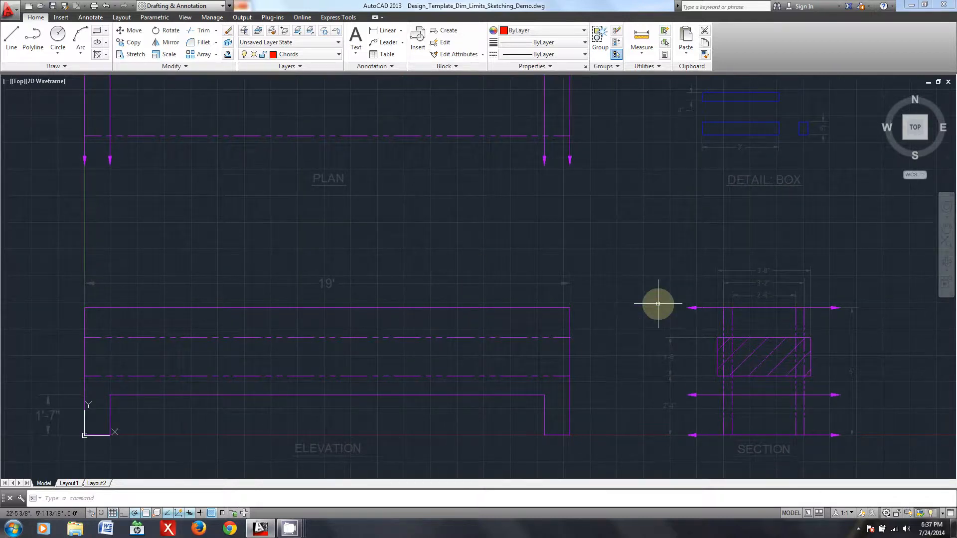
- Examine the sample truss in the neighbouring template's elevation, including the load point circles at its joints
scroll(648, 305, down, 2)
middle_drag(759, 274, 319, 295)
middle_drag(758, 316, 387, 312)
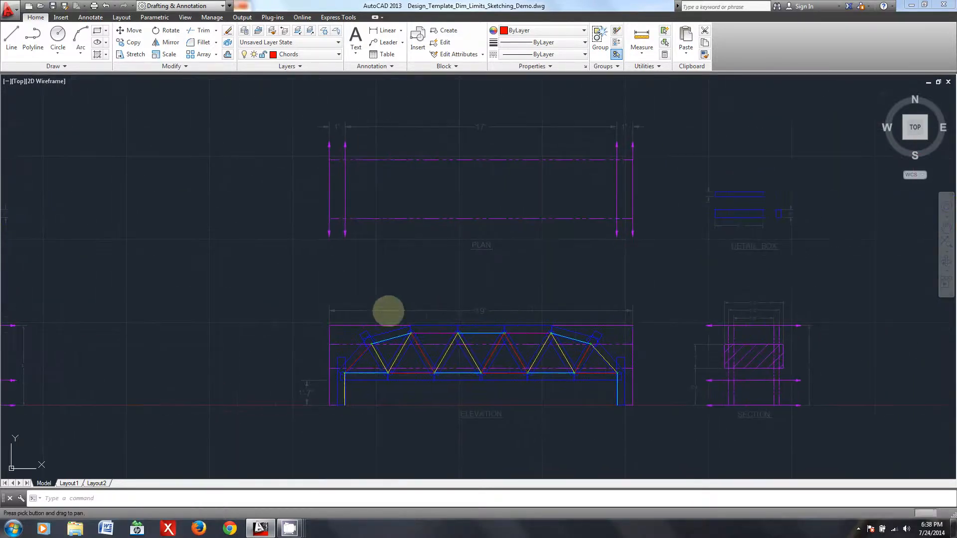
scroll(553, 419, up, 3)
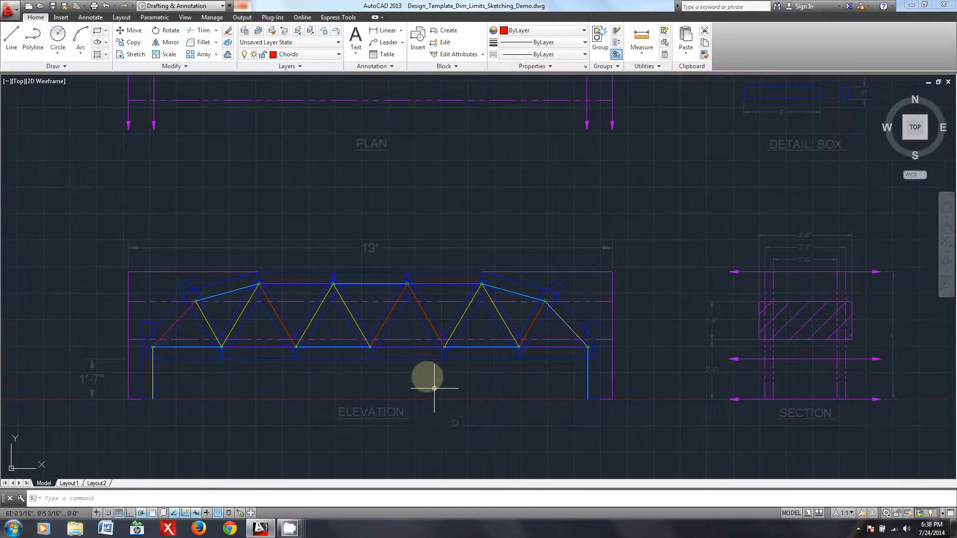
scroll(383, 415, up, 4)
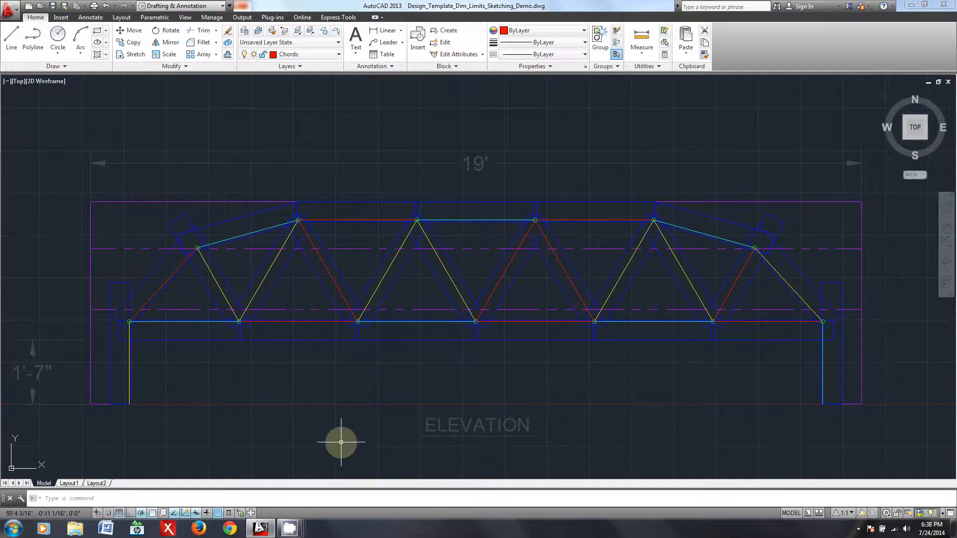
click(239, 322)
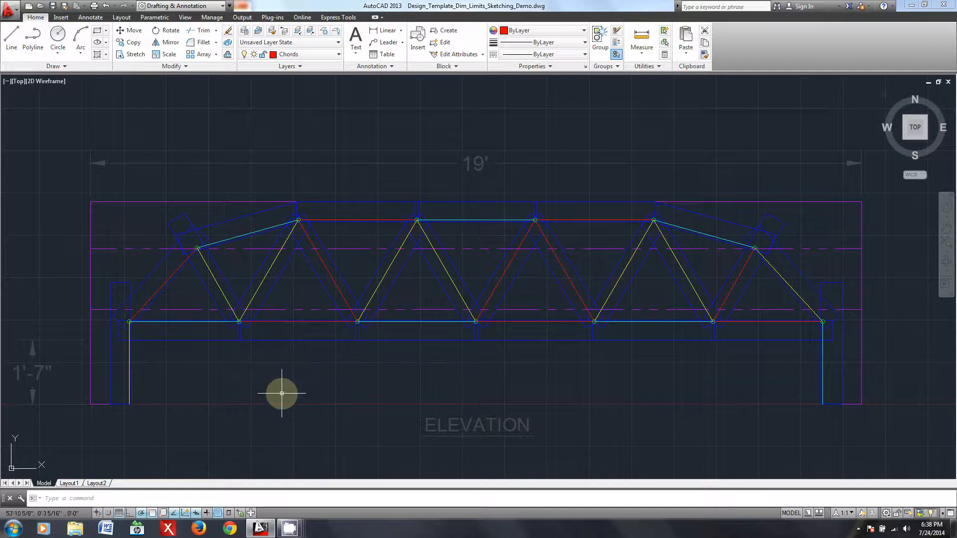
- Turn off the Chords, DeflPts and Webbing layers, including Chords as the current layer
click(322, 53)
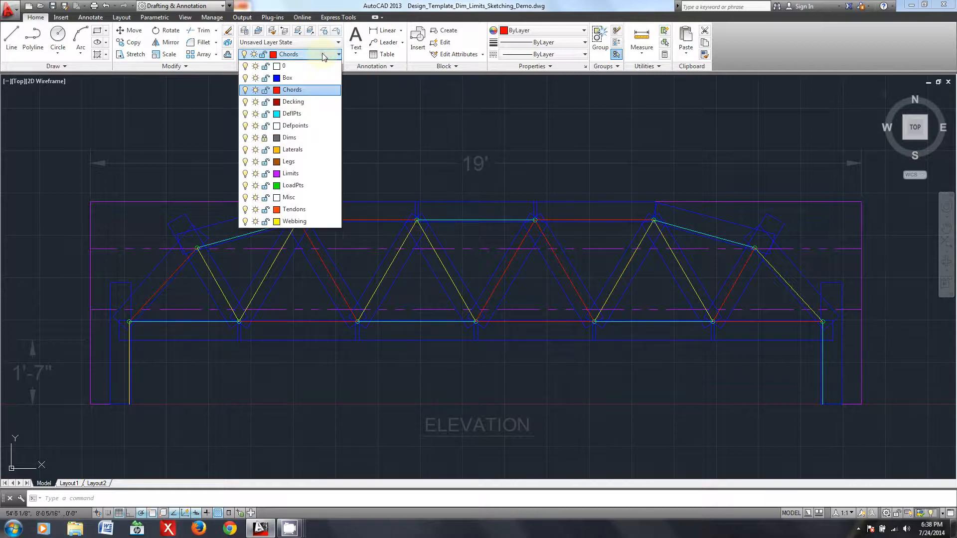
click(245, 90)
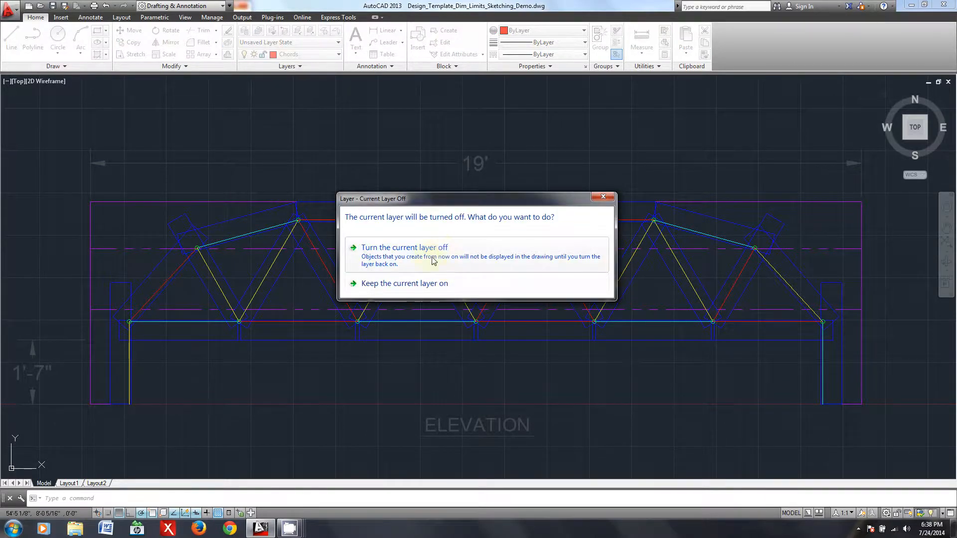
click(418, 255)
click(321, 56)
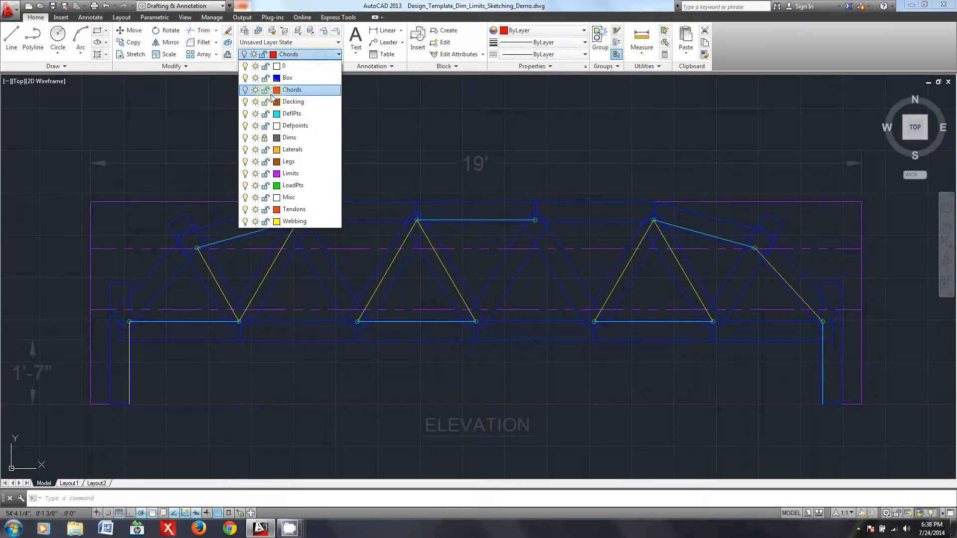
click(245, 113)
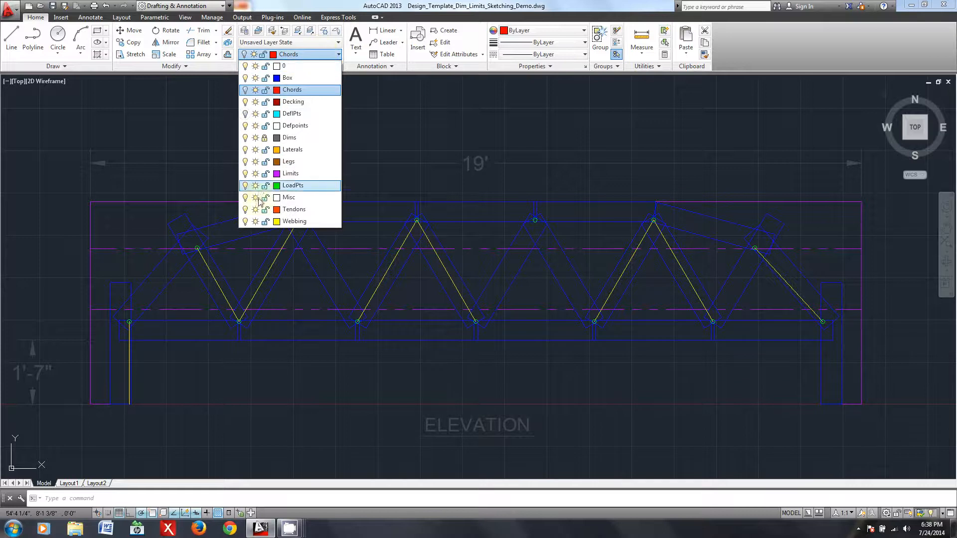
click(244, 222)
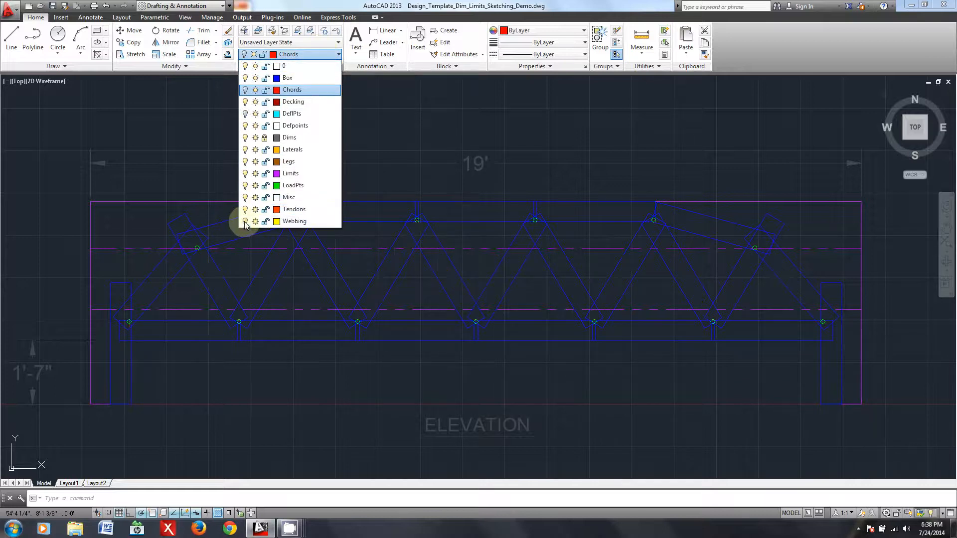
click(252, 368)
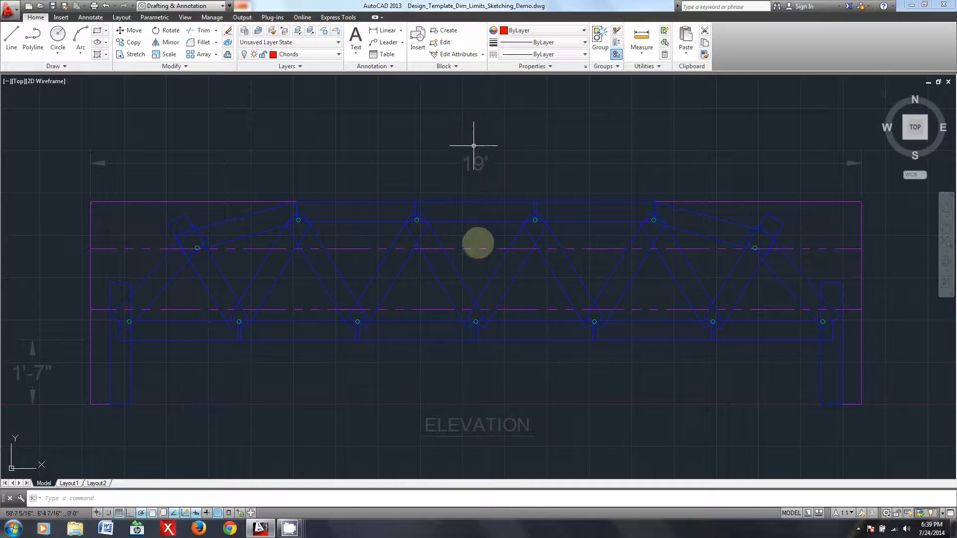
- Examine how the web boxes overlap around the load point circles at the sample truss's lower and upper chord joints
mouse_move(356, 321)
middle_down()
mouse_move(598, 330)
mouse_move(574, 330)
middle_up()
scroll(584, 352, up, 2)
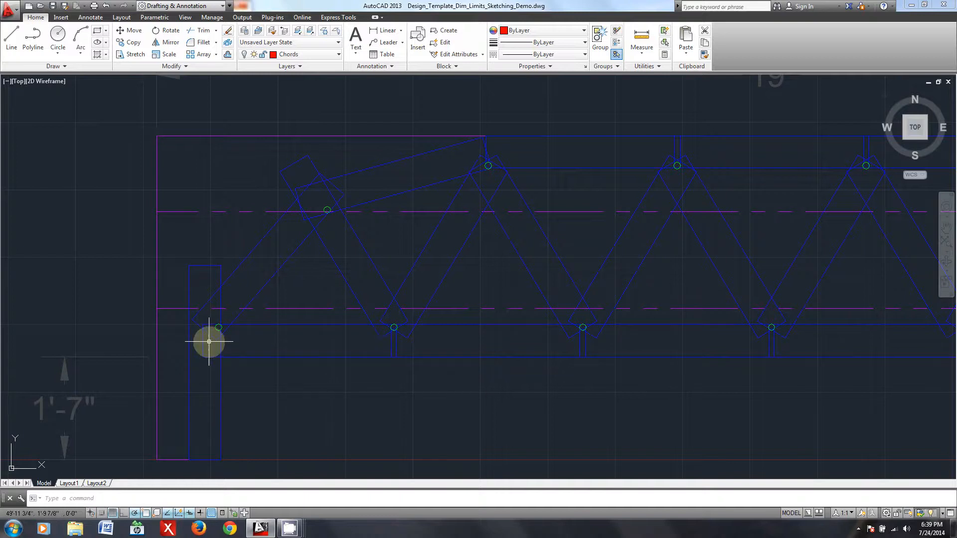
scroll(392, 332, up, 5)
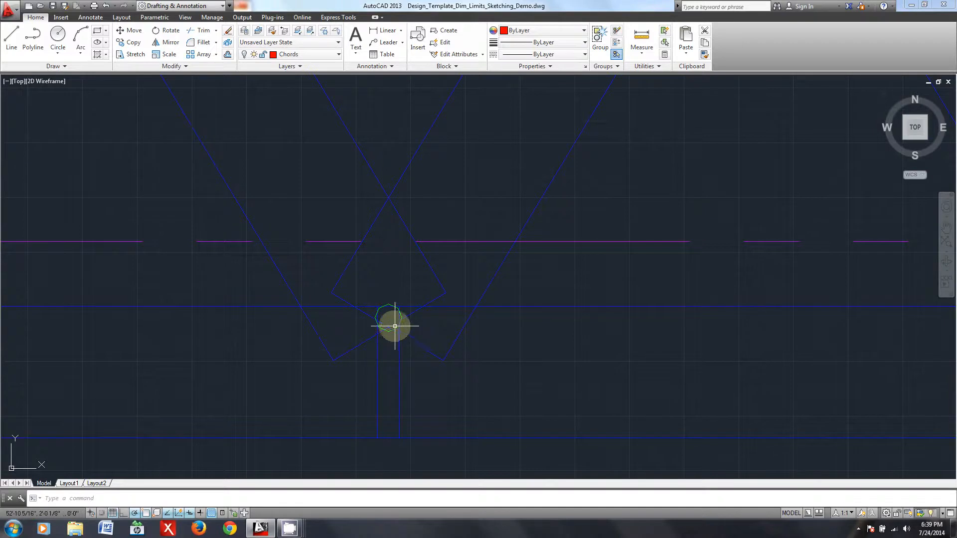
scroll(386, 328, down, 5)
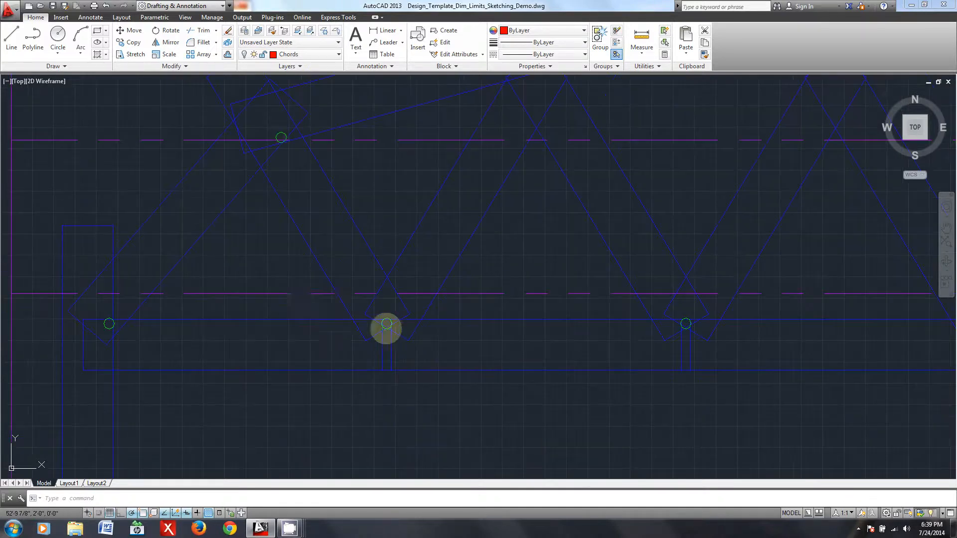
scroll(308, 321, up, 5)
scroll(351, 257, down, 2)
middle_drag(748, 145, 666, 186)
middle_drag(250, 326, 452, 153)
scroll(495, 394, down, 2)
mouse_move(543, 388)
middle_down()
mouse_move(453, 404)
mouse_move(498, 408)
mouse_move(496, 400)
middle_up()
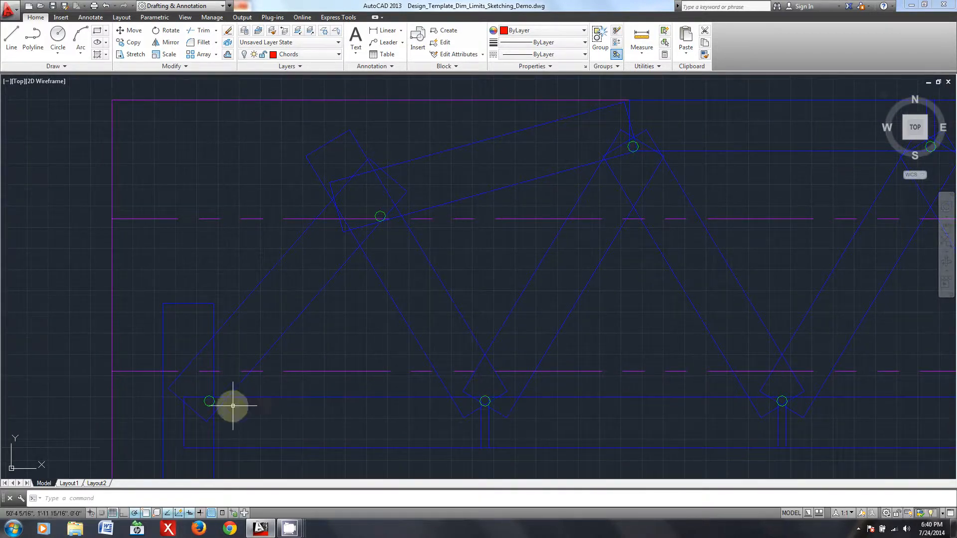
- Examine the load point where the leg, end diagonal and bottom chord boxes overlap at the left support
scroll(207, 405, up, 2)
middle_drag(211, 406, 224, 381)
scroll(500, 368, down, 2)
middle_drag(694, 340, 612, 354)
middle_drag(543, 227, 466, 324)
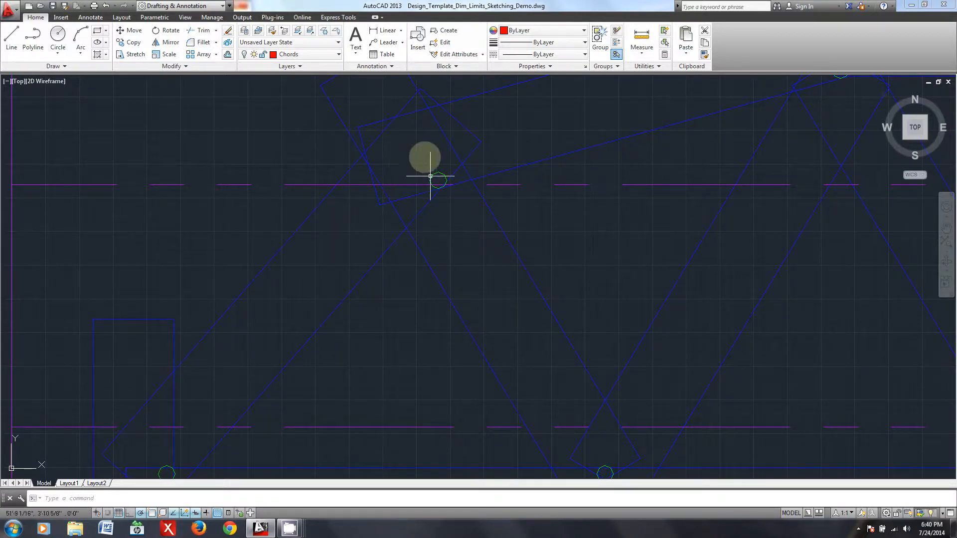
middle_drag(250, 303, 355, 186)
scroll(274, 389, up, 3)
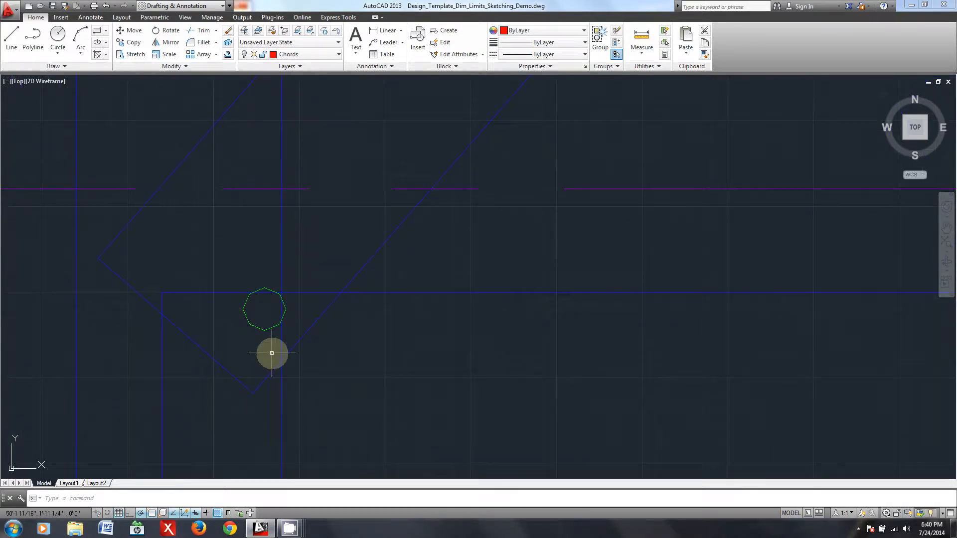
middle_drag(305, 342, 376, 269)
scroll(321, 276, down, 3)
scroll(338, 304, up, 3)
scroll(455, 239, down, 3)
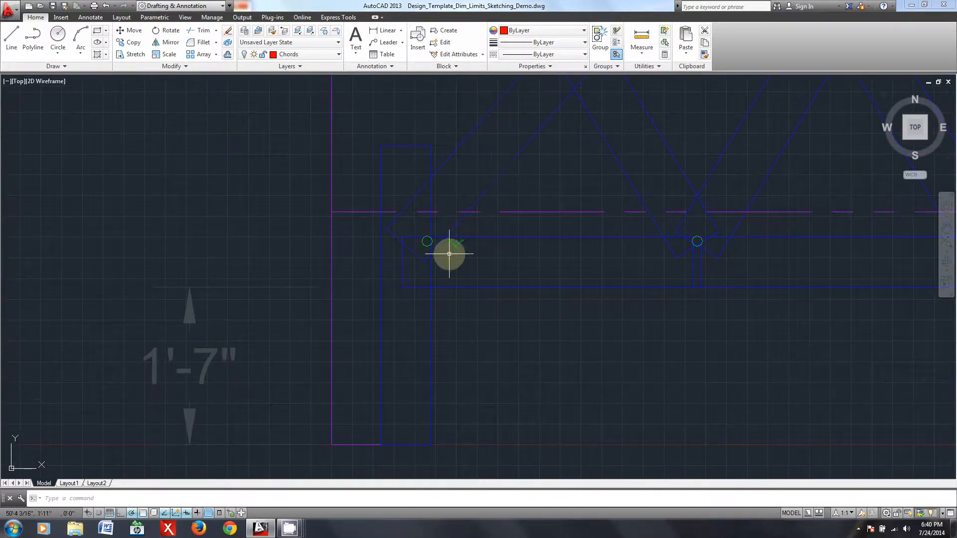
scroll(450, 253, up, 1)
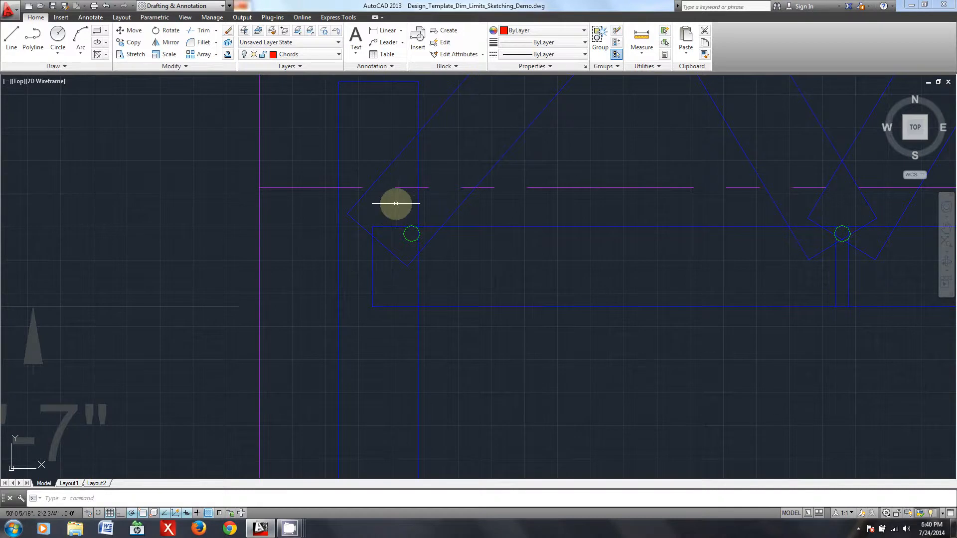
- Make Box the current layer and hatch the area where the leg, end diagonal and bottom chord boxes overlap at the left support
key(BackSpace)
click(317, 55)
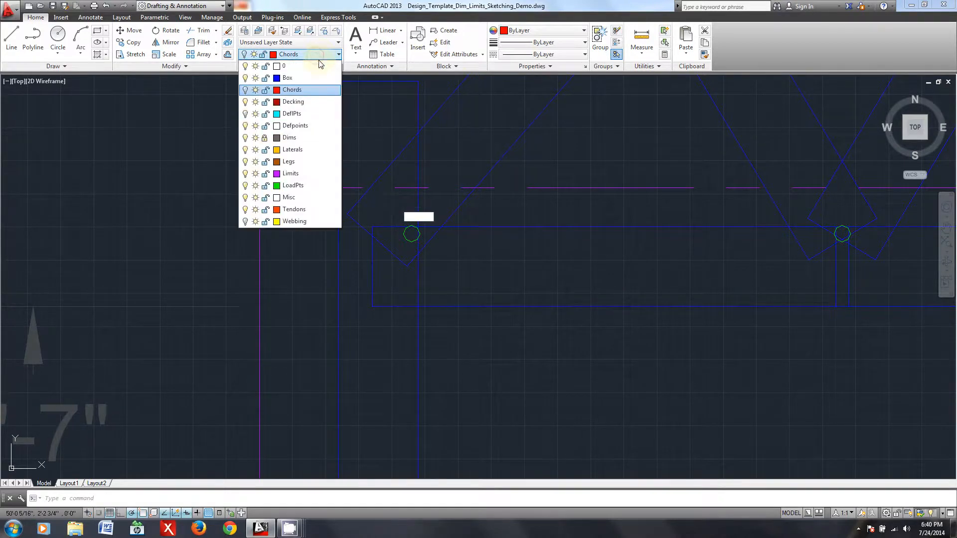
click(300, 78)
text(h)
key(Return)
click(391, 240)
scroll(413, 279, down, 2)
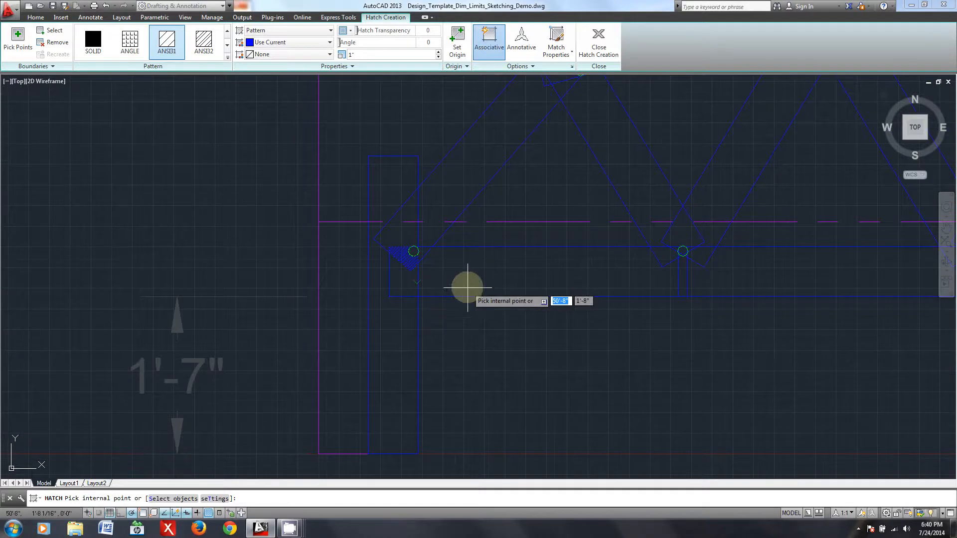
scroll(429, 300, up, 4)
key(Return)
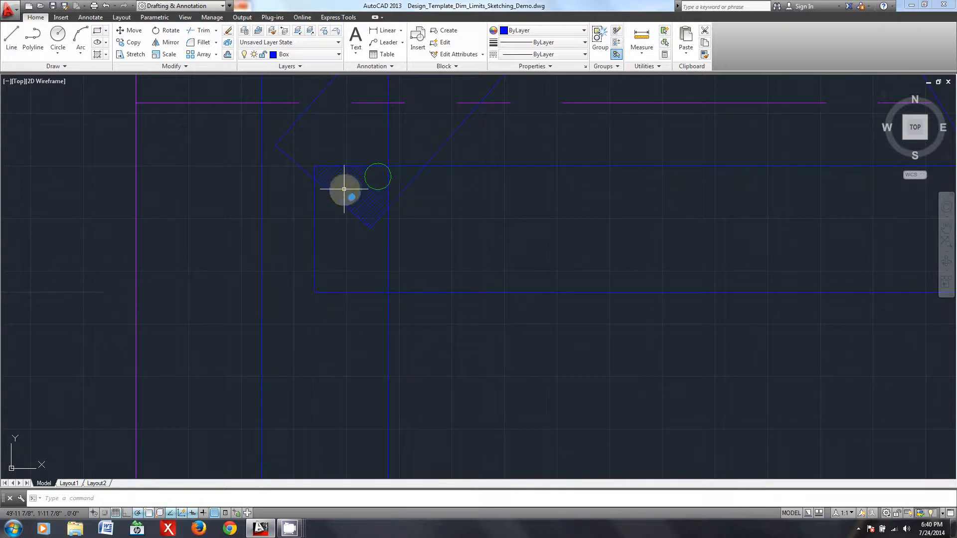
key(Escape)
- Examine the box overlaps and load points at successive bottom and top chord joints across the truss elevation
scroll(406, 212, down, 4)
scroll(535, 289, up, 6)
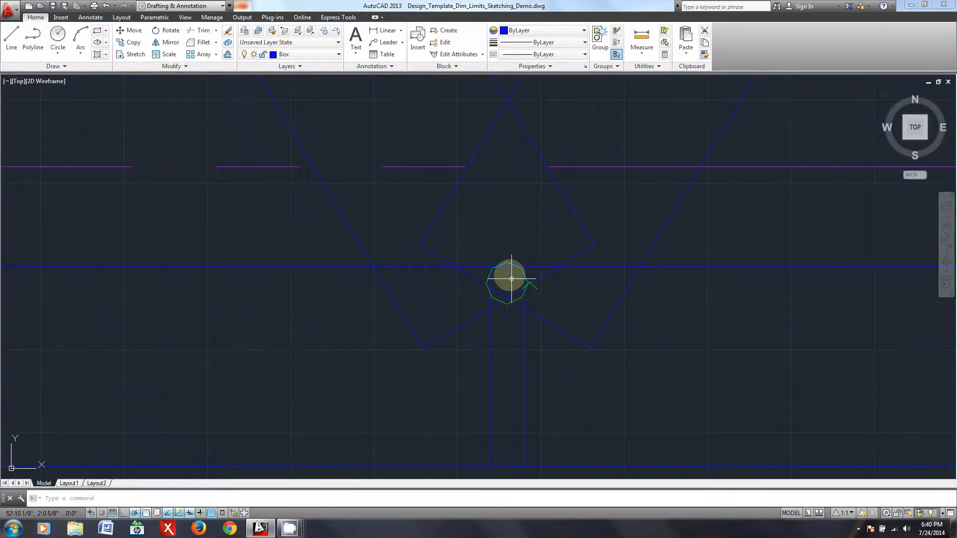
scroll(506, 282, down, 5)
scroll(775, 264, up, 5)
scroll(732, 326, down, 10)
mouse_move(735, 278)
middle_down()
mouse_move(694, 282)
mouse_move(591, 262)
middle_up()
scroll(539, 219, up, 8)
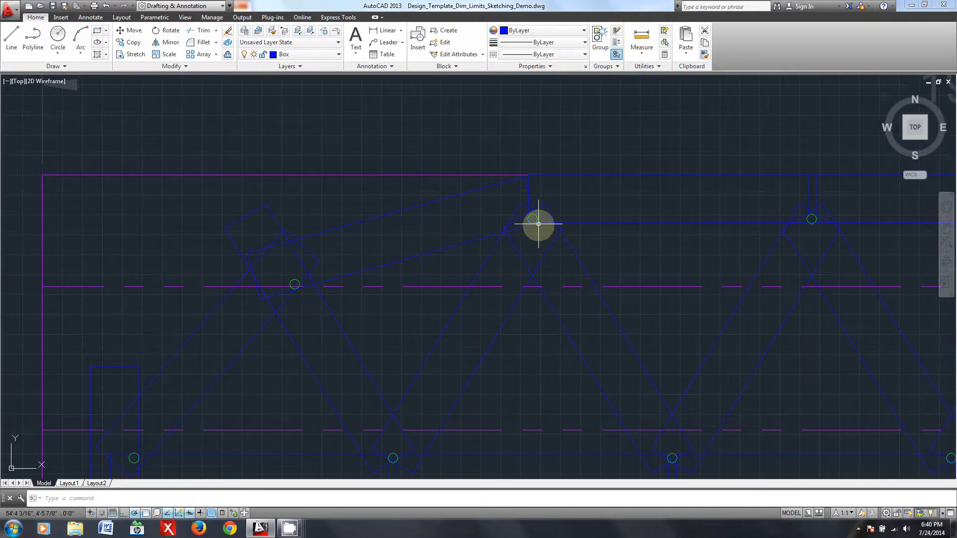
scroll(523, 211, down, 8)
middle_drag(698, 241, 527, 235)
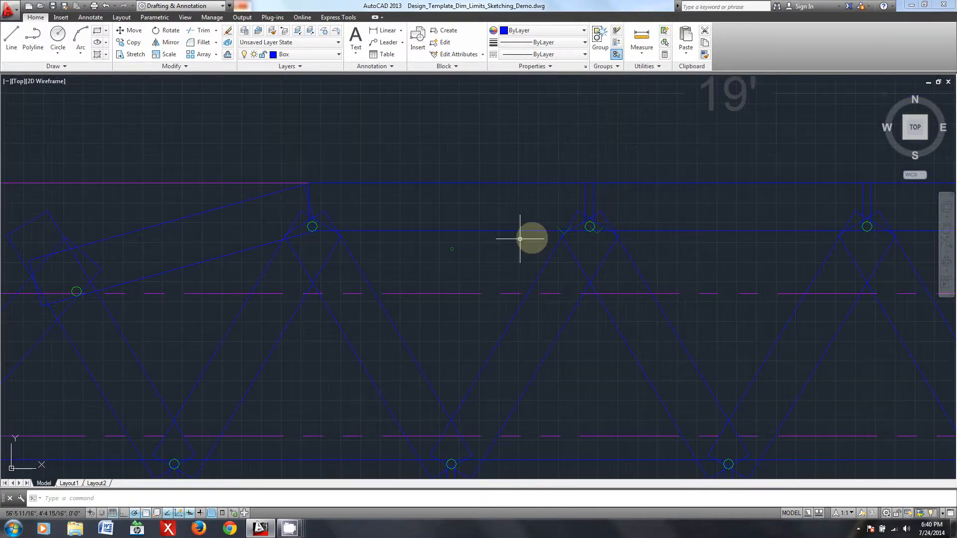
scroll(603, 221, up, 8)
scroll(578, 232, down, 8)
middle_drag(475, 304, 541, 241)
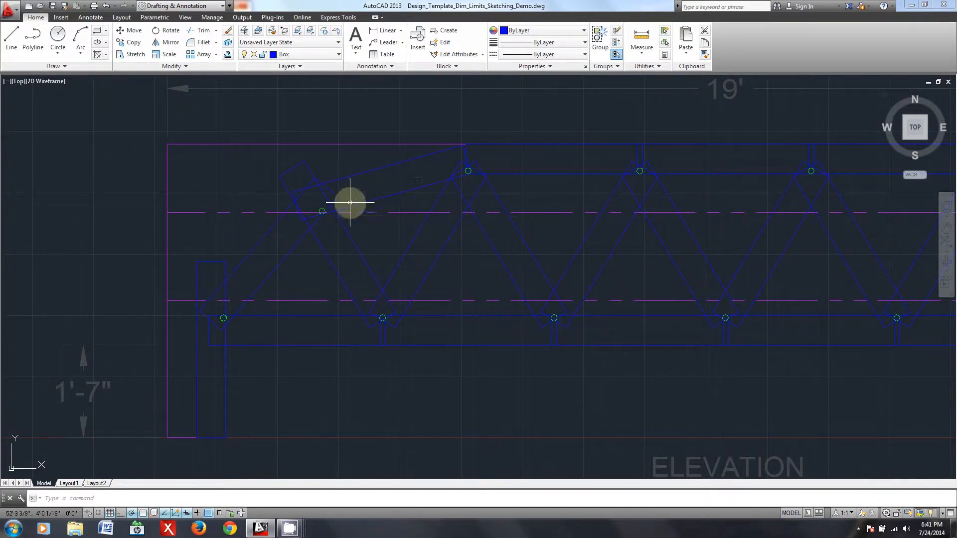
middle_drag(311, 295, 339, 272)
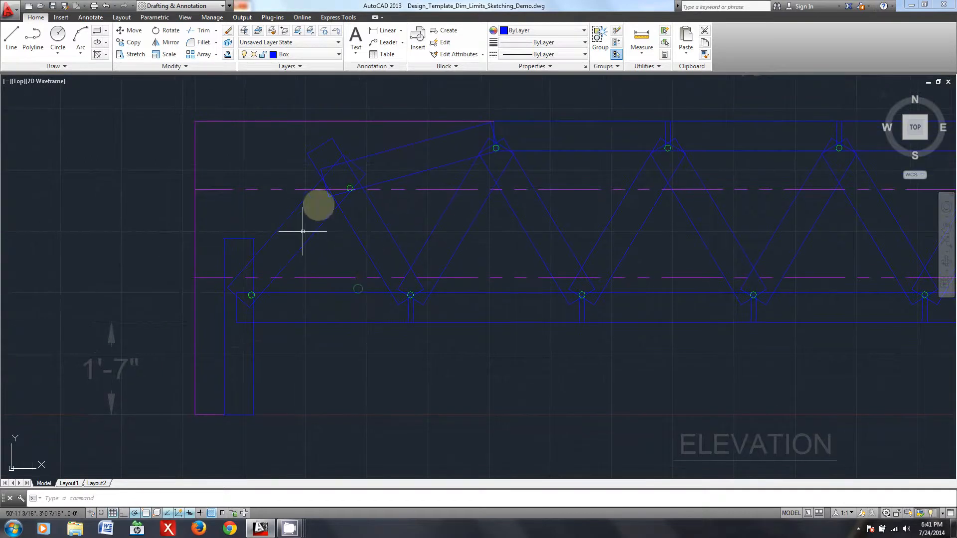
scroll(527, 347, down, 2)
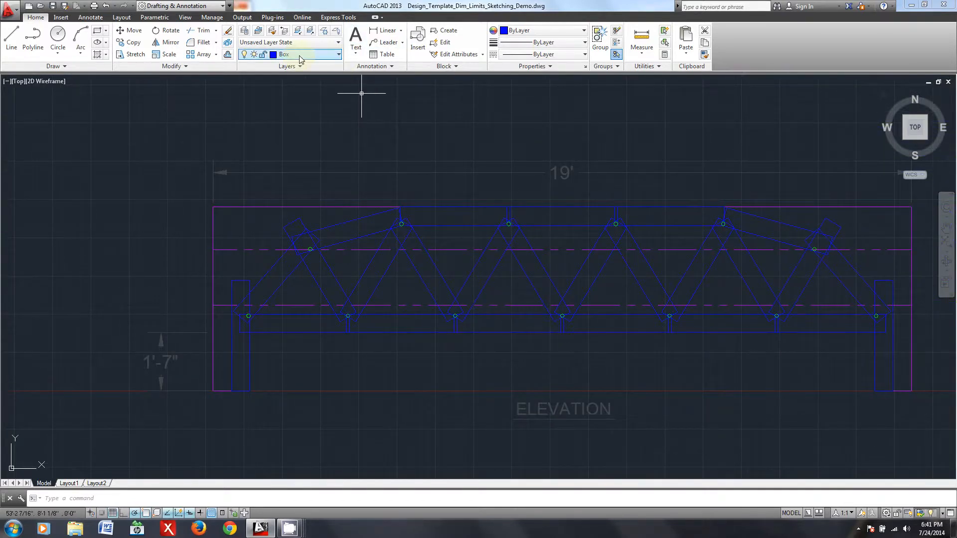
- Turn on the Chords, DeflPts and Webbing layers to show the member lines in the sample truss elevation
middle_drag(746, 358, 690, 358)
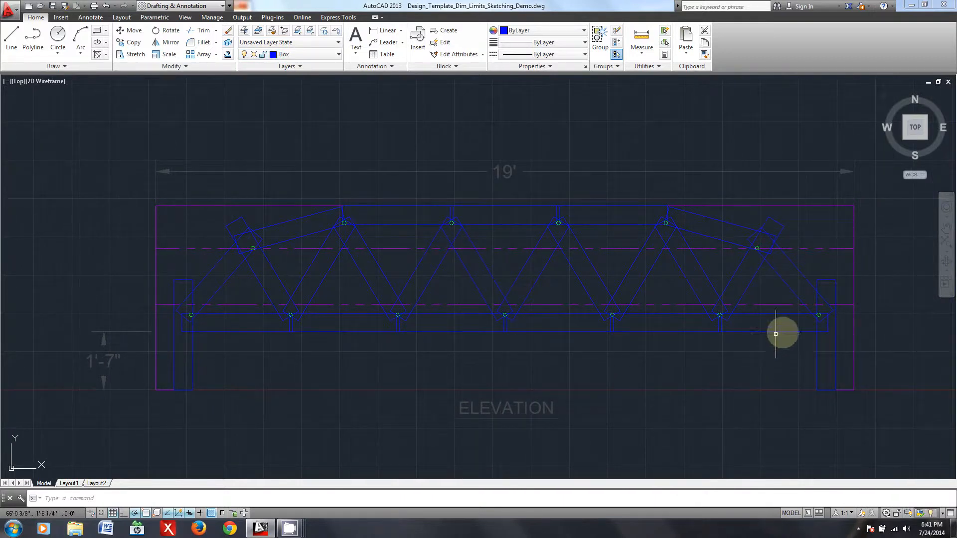
click(323, 58)
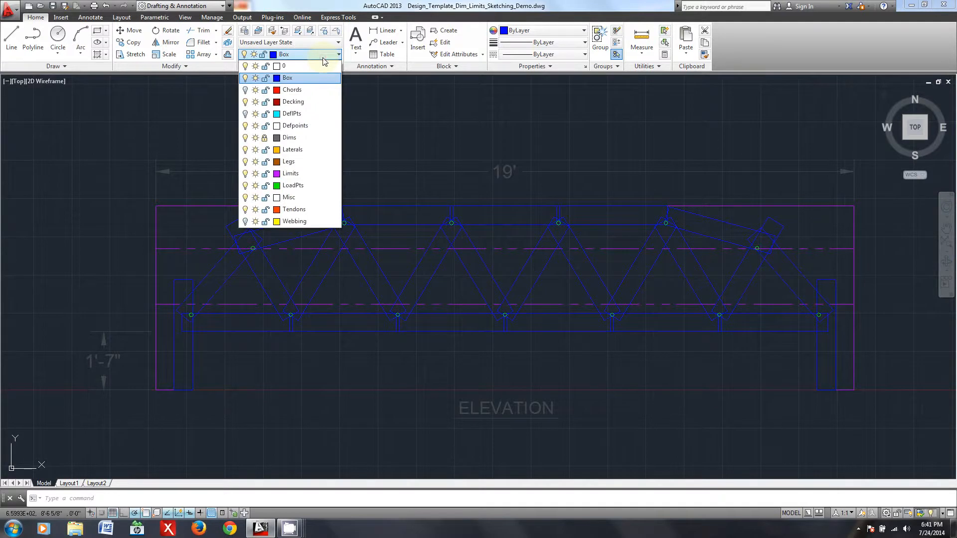
click(246, 90)
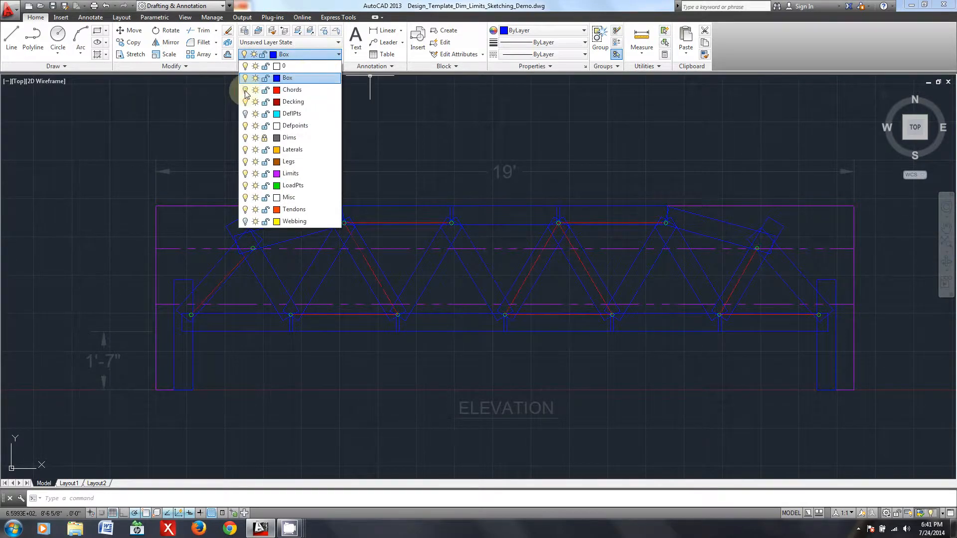
click(245, 115)
click(245, 222)
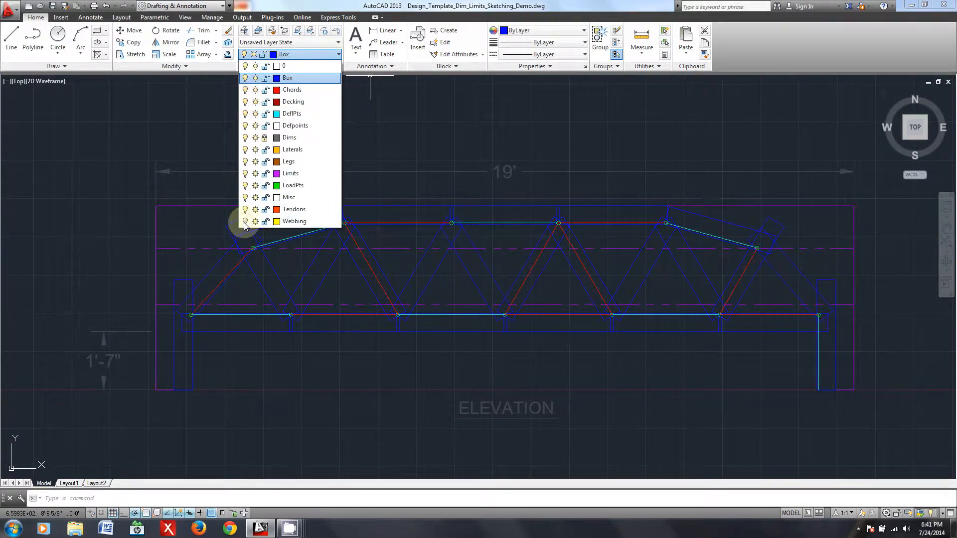
click(539, 157)
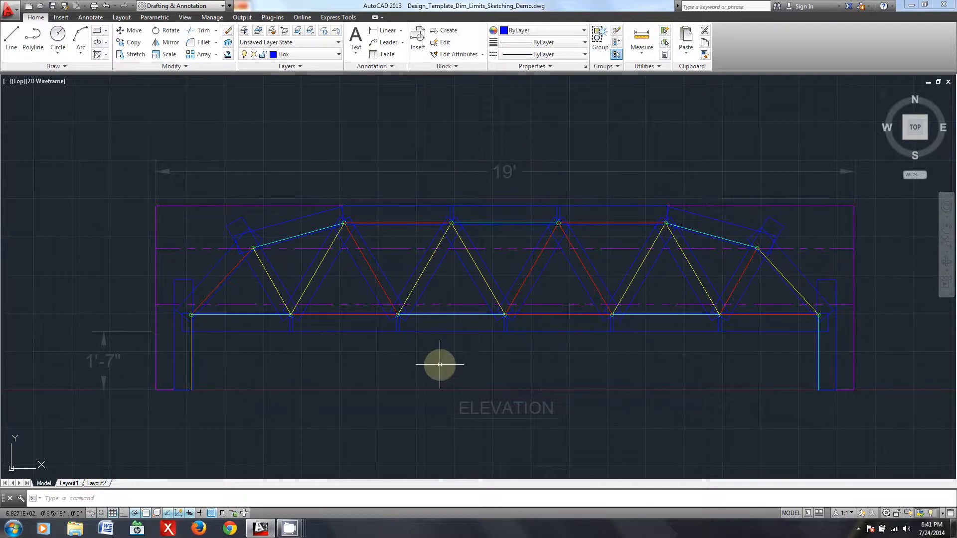
- Examine how the member lines connect the load points in the arched truss elevation
middle_drag(735, 396, 697, 390)
scroll(698, 391, down, 3)
middle_drag(773, 369, 259, 366)
scroll(758, 379, down, 2)
middle_drag(751, 378, 370, 377)
scroll(614, 391, up, 4)
middle_drag(708, 368, 592, 391)
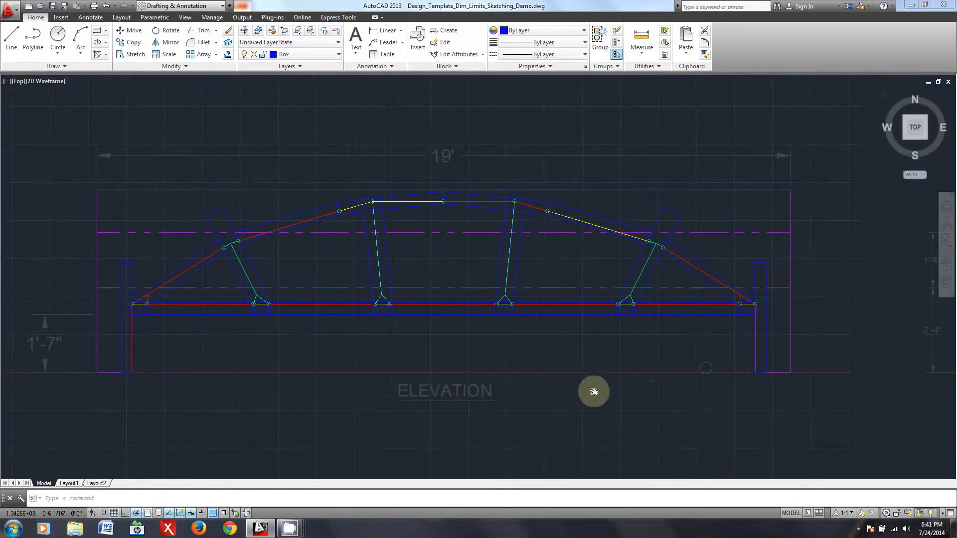
scroll(359, 386, up, 3)
scroll(620, 352, down, 2)
middle_drag(615, 351, 578, 363)
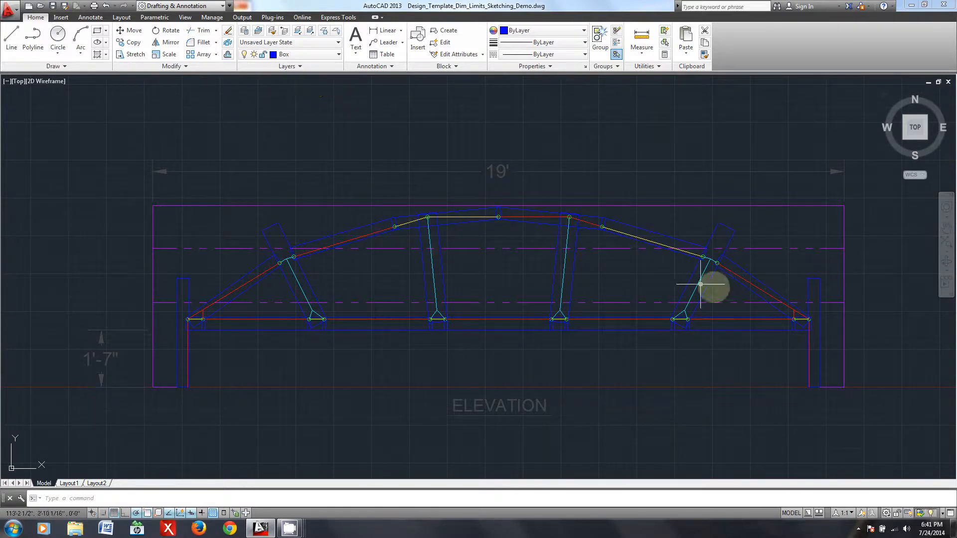
- Turn off the Chords, DeflPts and Webbing layers, leaving the boxes and load points displayed
click(304, 54)
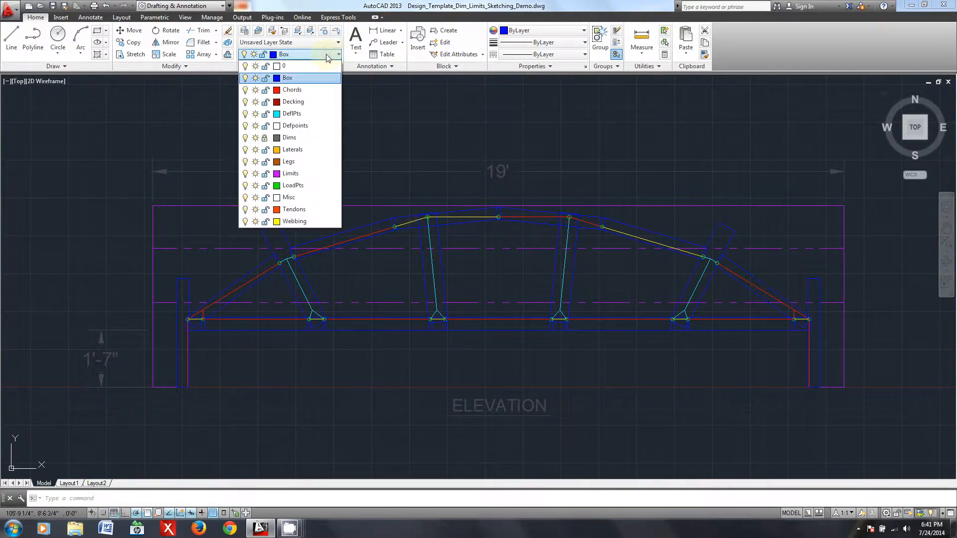
click(245, 90)
click(244, 114)
click(245, 222)
click(540, 180)
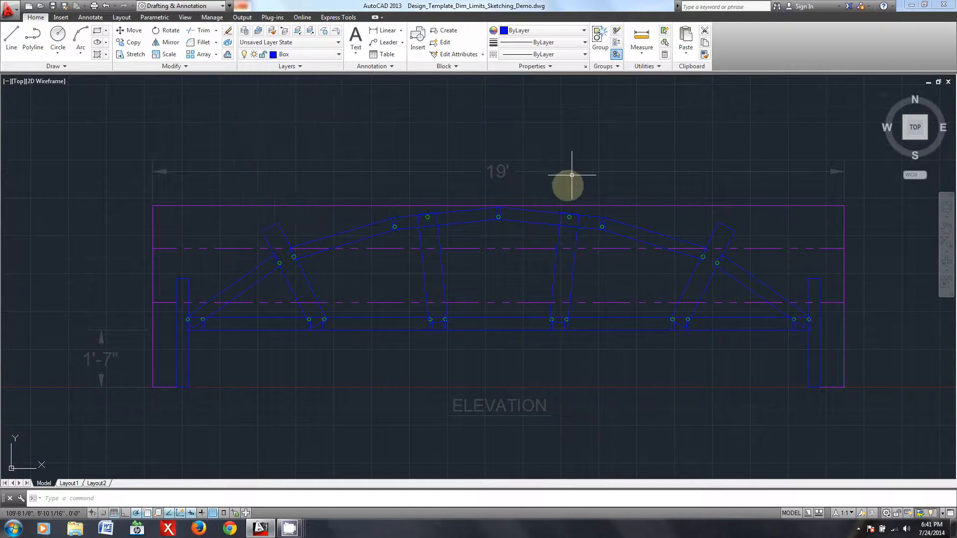
- Examine the paired load points where the web boxes overlap the bottom chord of the arched truss
scroll(244, 376, up, 2)
mouse_move(706, 347)
middle_down()
mouse_move(643, 363)
mouse_move(562, 363)
middle_up()
scroll(562, 363, down, 2)
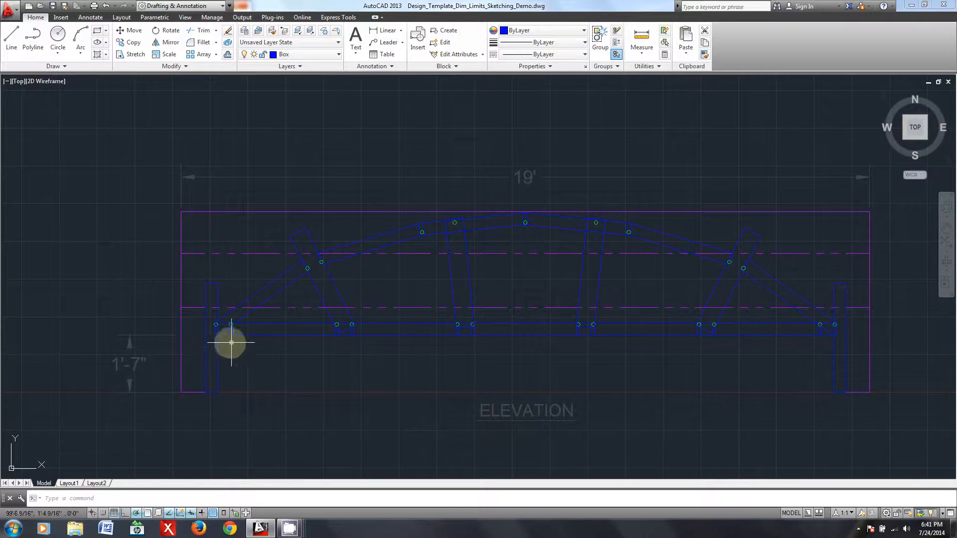
scroll(351, 348, up, 3)
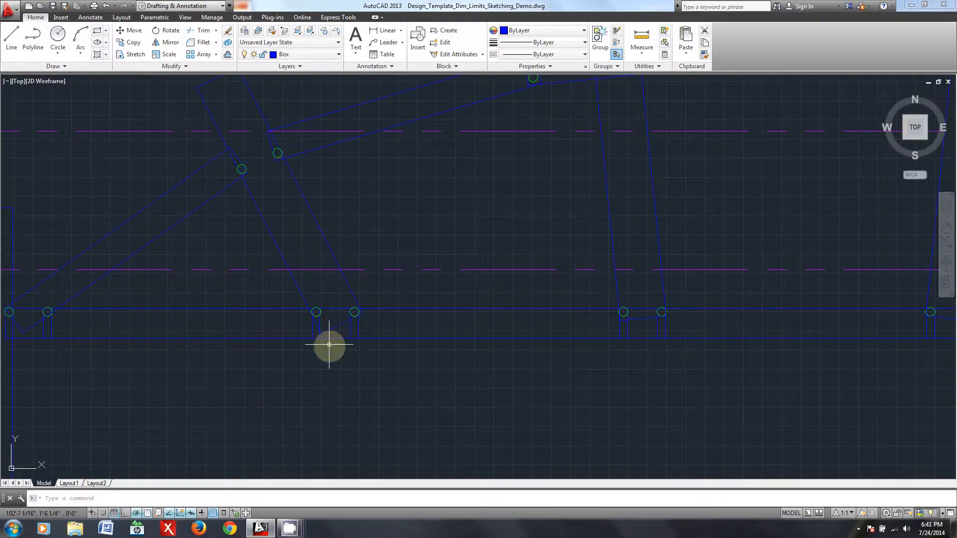
scroll(787, 387, down, 2)
scroll(787, 387, down, 5)
scroll(778, 378, up, 2)
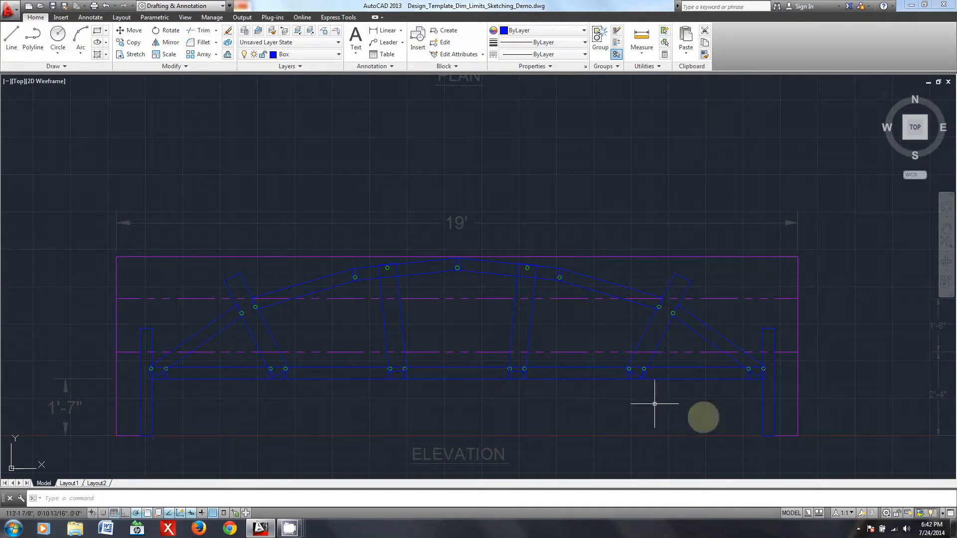
- Inspect the plan view's first lateral box and the load points where it overlaps the chord boxes
scroll(762, 398, down, 4)
mouse_move(705, 335)
middle_down()
mouse_move(635, 381)
mouse_move(569, 402)
middle_up()
scroll(466, 320, up, 4)
middle_drag(645, 294, 505, 326)
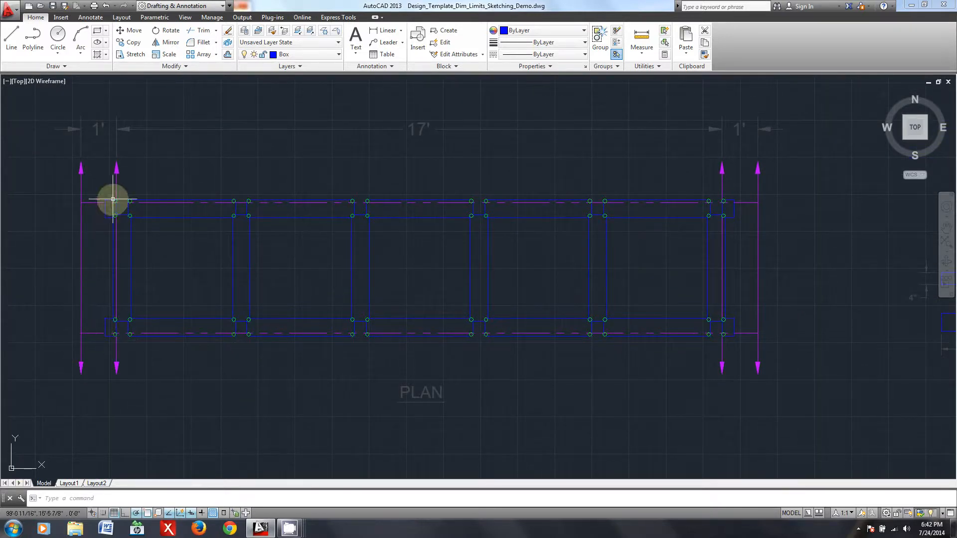
scroll(122, 305, up, 2)
middle_drag(102, 277, 284, 369)
scroll(332, 363, up, 4)
click(330, 356)
click(277, 328)
scroll(315, 324, down, 2)
middle_drag(346, 376, 365, 358)
key(Escape)
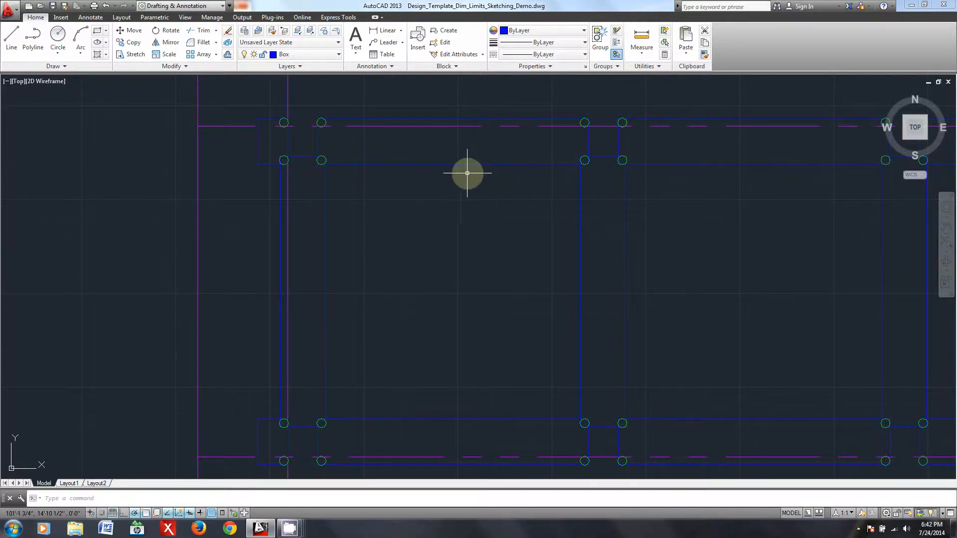
- Examine the groups of load points at the successive lateral and chord overlaps along the plan view
scroll(460, 173, down, 2)
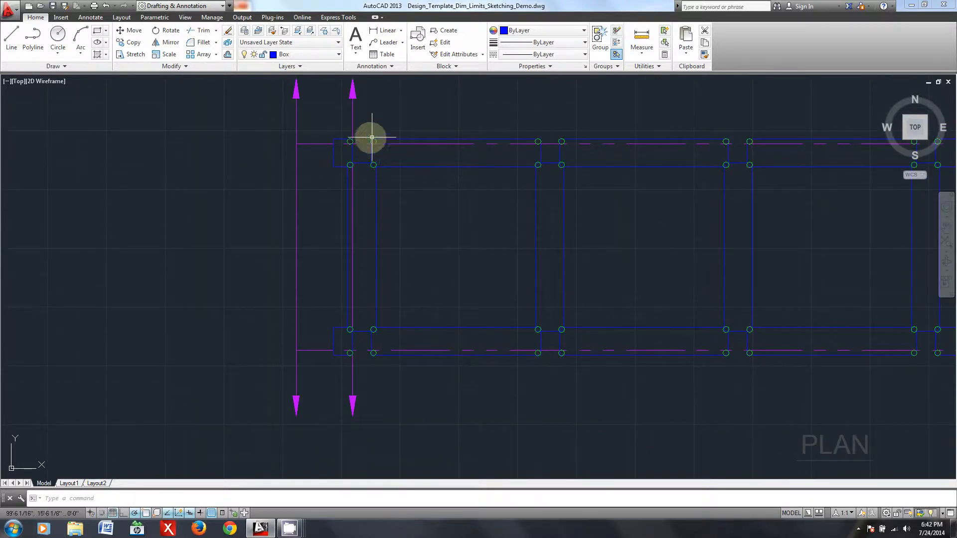
scroll(339, 137, up, 2)
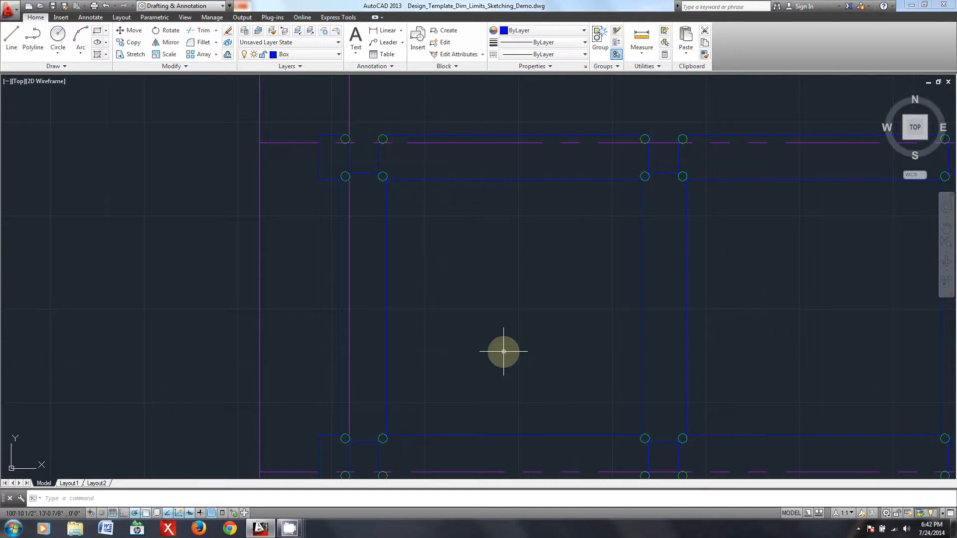
scroll(552, 370, down, 2)
middle_drag(616, 364, 364, 301)
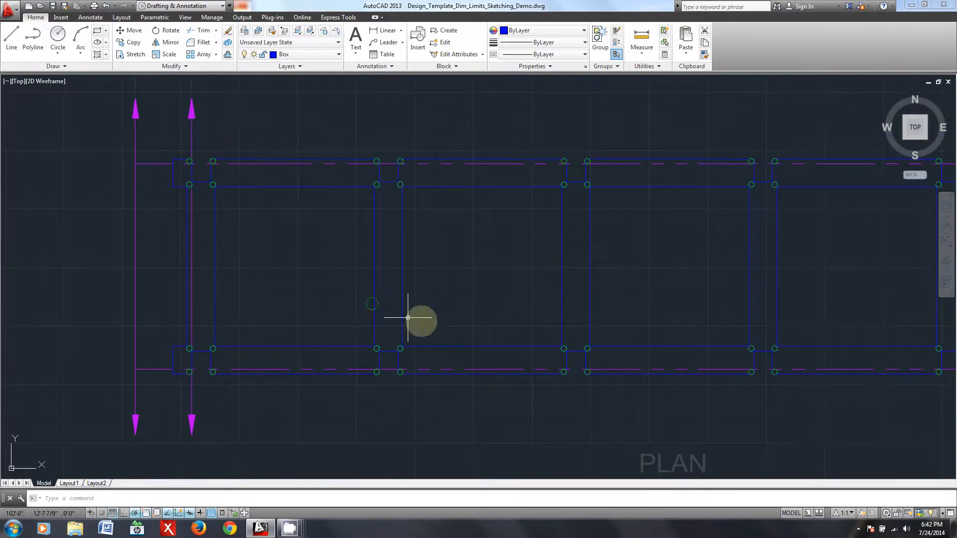
middle_drag(549, 351, 380, 329)
scroll(593, 338, down, 2)
mouse_move(594, 338)
middle_down()
mouse_move(540, 329)
mouse_move(490, 277)
middle_up()
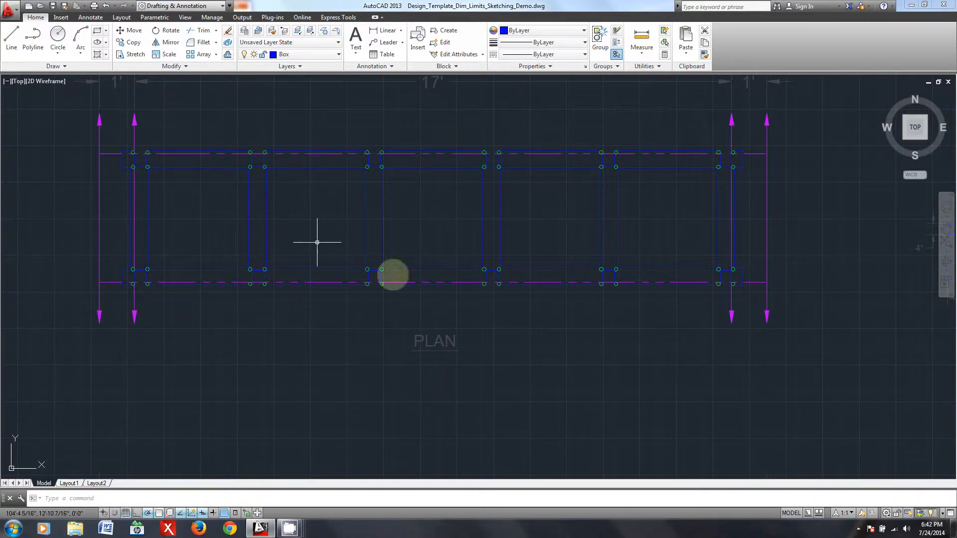
- Compare the load points at the arched truss's right support between the elevation and the plan
scroll(504, 359, down, 4)
middle_drag(446, 387, 474, 339)
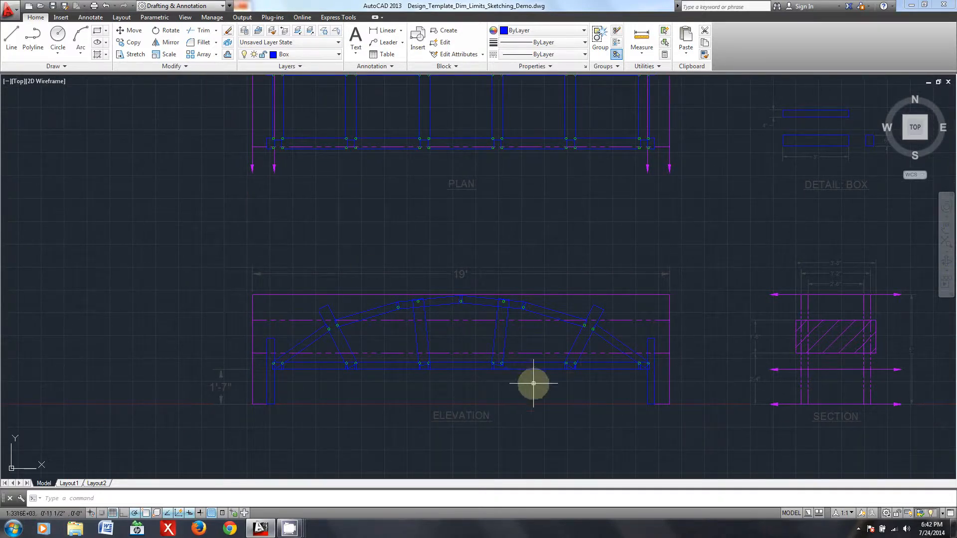
scroll(513, 408, up, 2)
middle_drag(412, 385, 450, 367)
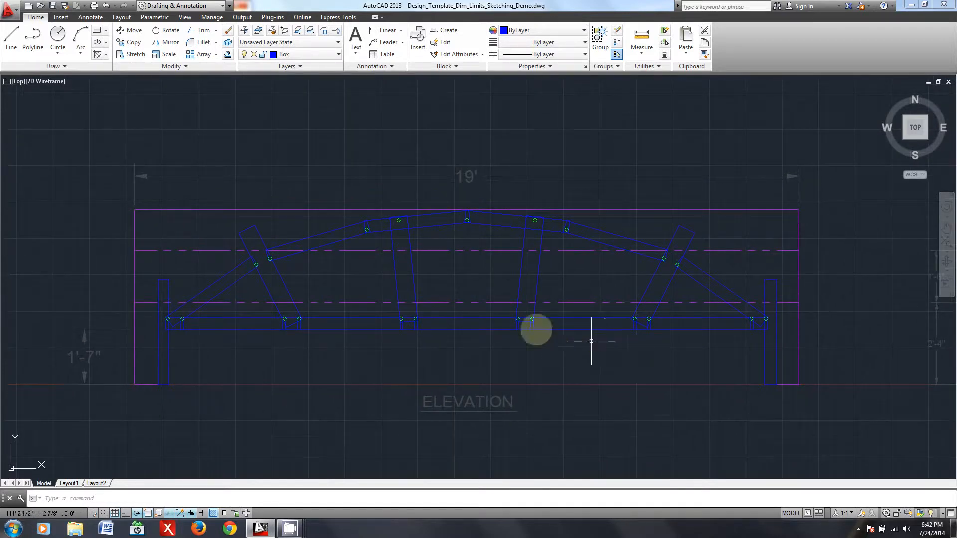
scroll(767, 320, up, 4)
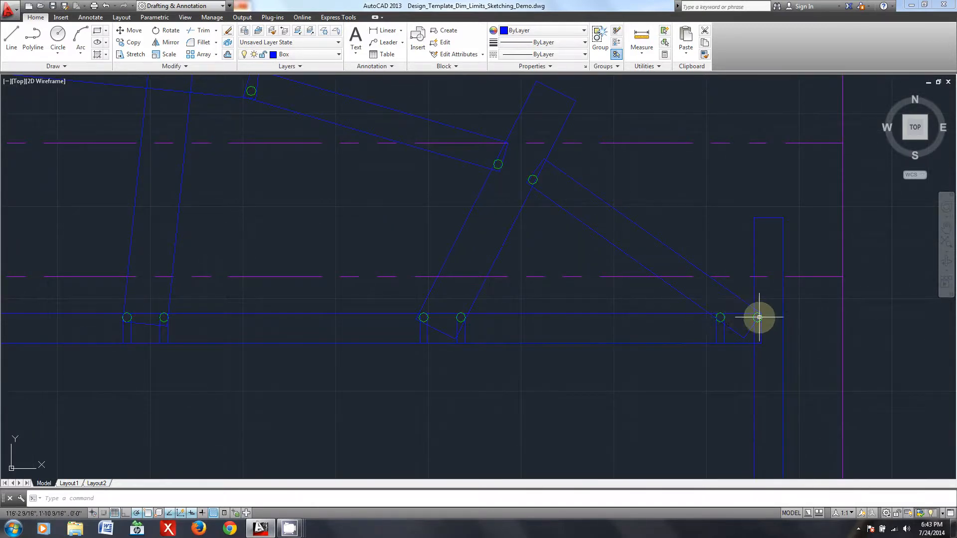
scroll(759, 320, down, 8)
scroll(737, 299, up, 4)
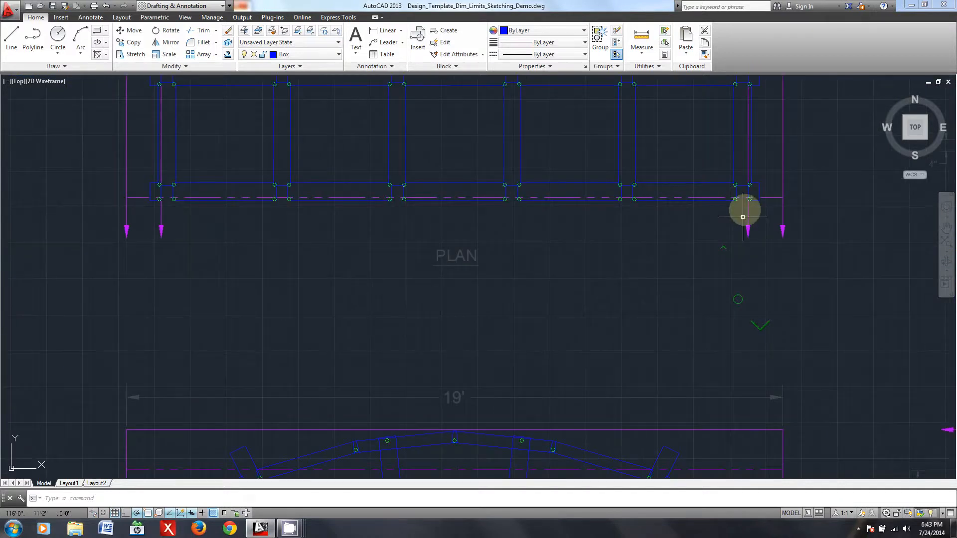
middle_drag(728, 311, 677, 157)
scroll(693, 352, up, 2)
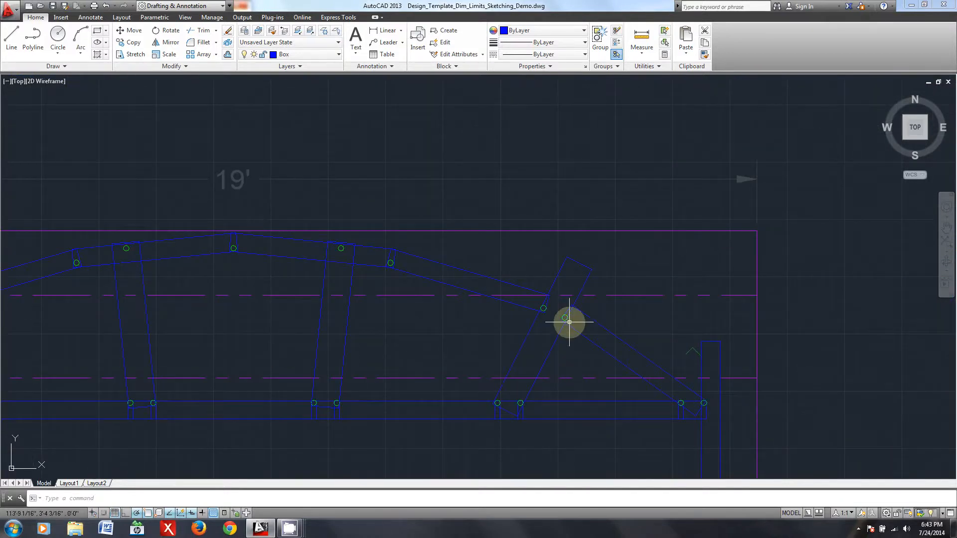
- Compare the load points of the right inclined web box in elevation with the matching lateral overlap in plan
scroll(523, 405, up, 4)
scroll(493, 327, down, 6)
scroll(497, 270, up, 3)
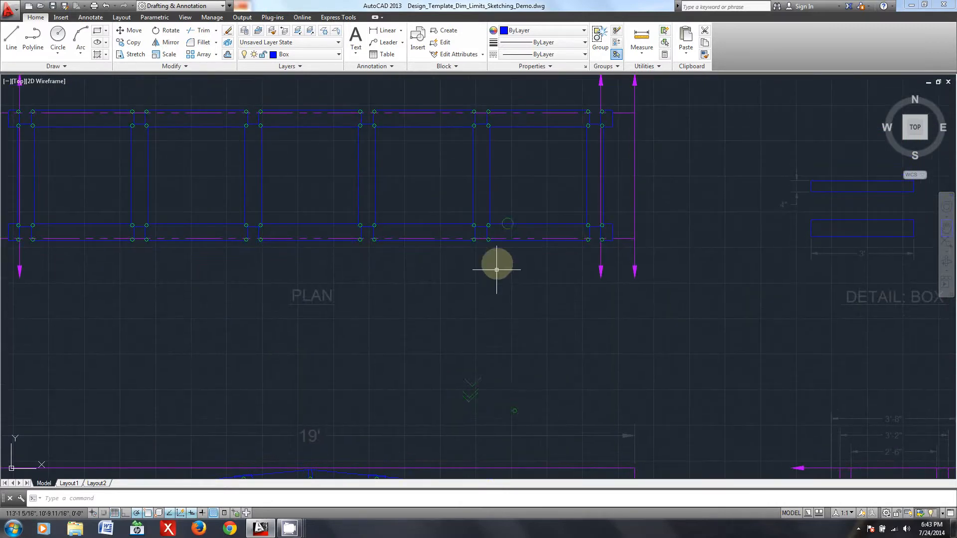
scroll(489, 230, up, 6)
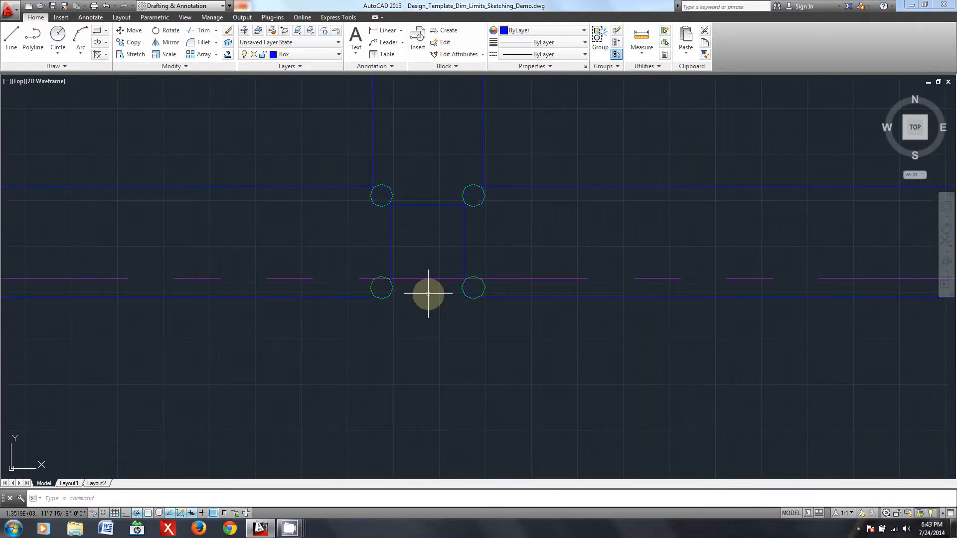
scroll(428, 294, down, 3)
scroll(445, 403, down, 8)
mouse_move(442, 417)
middle_down()
mouse_move(476, 190)
mouse_move(508, 210)
mouse_move(500, 245)
middle_up()
scroll(486, 273, up, 10)
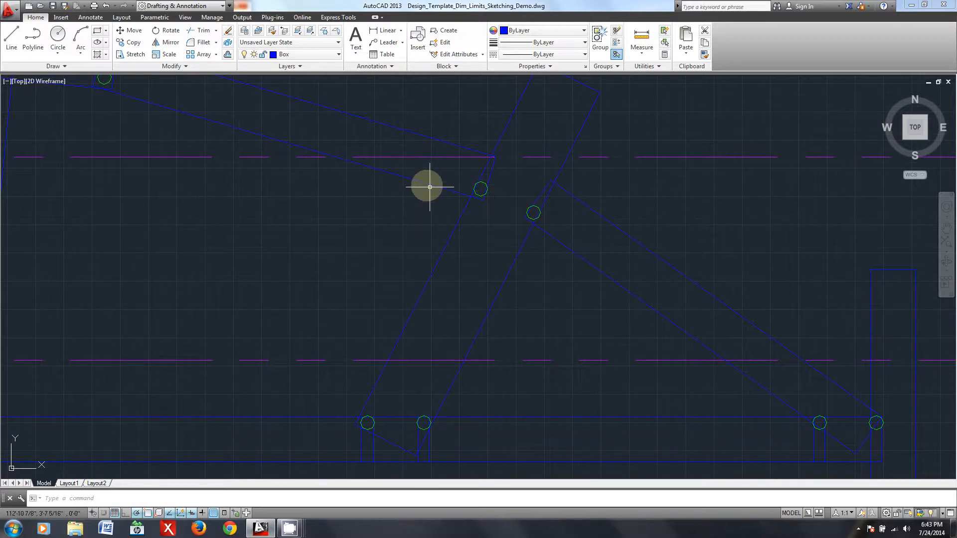
- Review the arched truss's upper chord load points against those of the flat-topped sample truss elevation
scroll(376, 140, down, 1)
mouse_move(381, 187)
middle_down()
mouse_move(470, 262)
mouse_move(656, 244)
middle_up()
scroll(548, 266, down, 1)
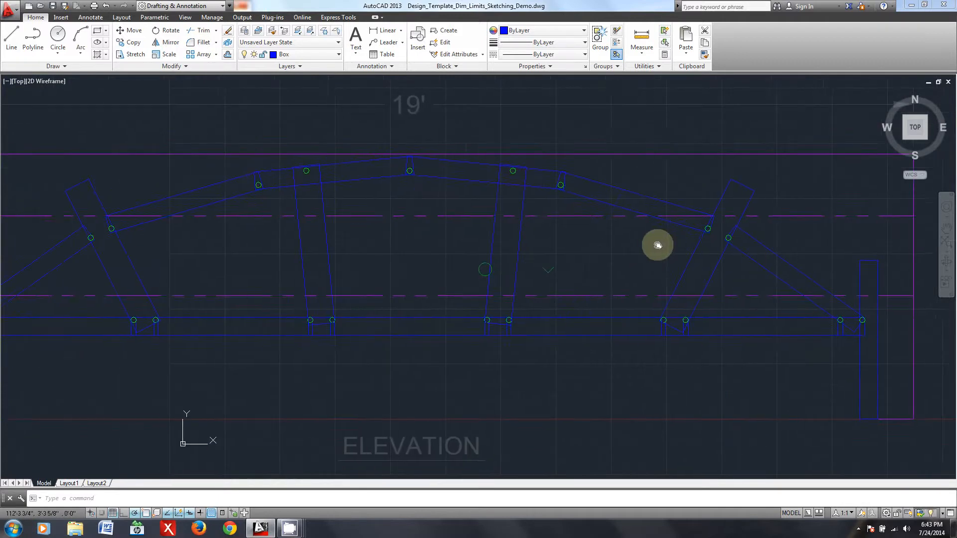
scroll(652, 243, down, 2)
middle_drag(530, 281, 169, 235)
scroll(288, 224, up, 2)
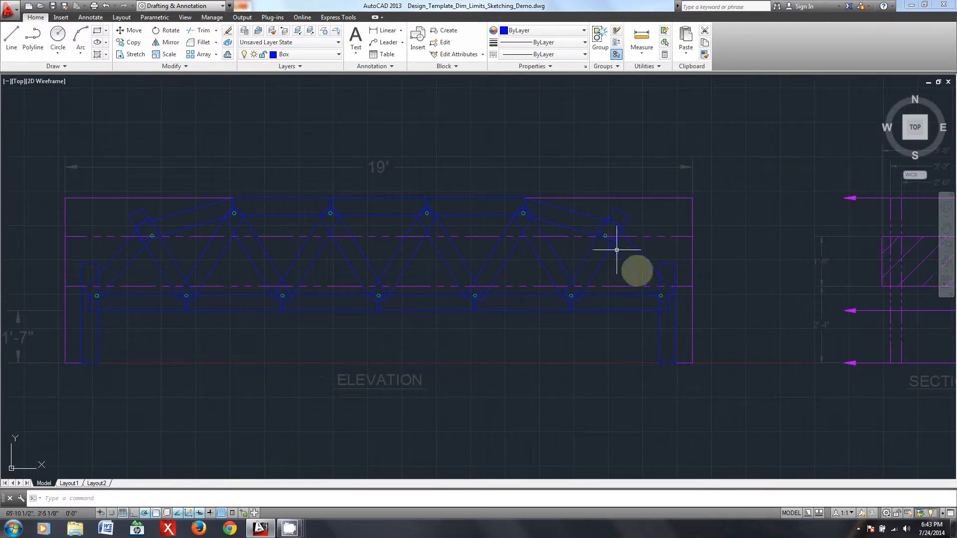
- Check the load points of the arched truss across its plan and elevation views
scroll(463, 304, down, 3)
middle_drag(747, 301, 62, 291)
middle_drag(709, 301, 447, 312)
scroll(470, 303, up, 3)
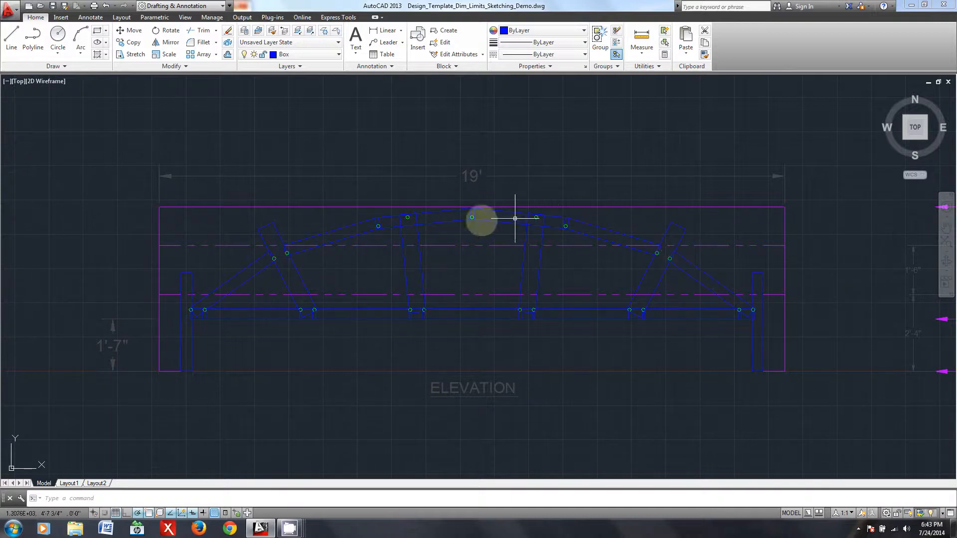
scroll(662, 207, down, 2)
mouse_move(704, 169)
middle_down()
mouse_move(613, 246)
mouse_move(606, 323)
middle_up()
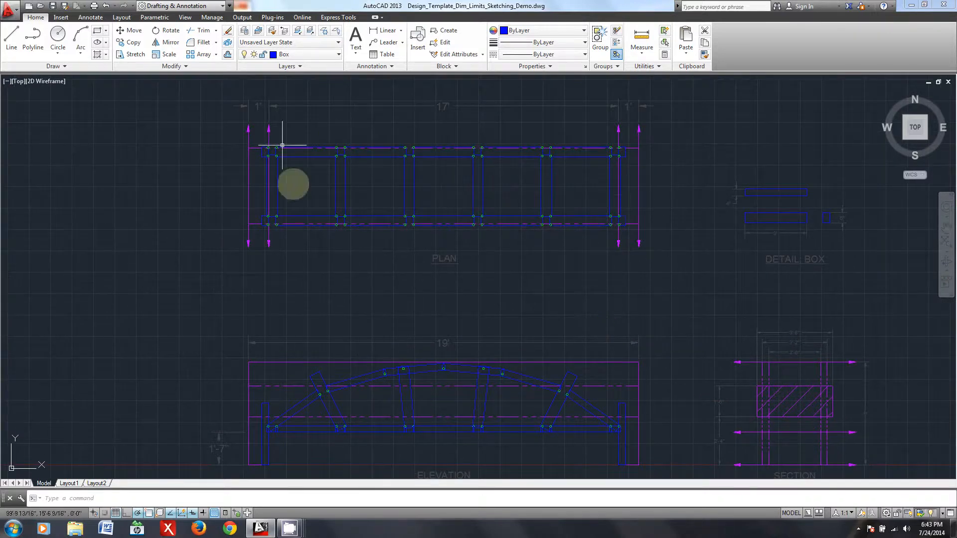
middle_drag(453, 372, 465, 255)
scroll(465, 254, up, 2)
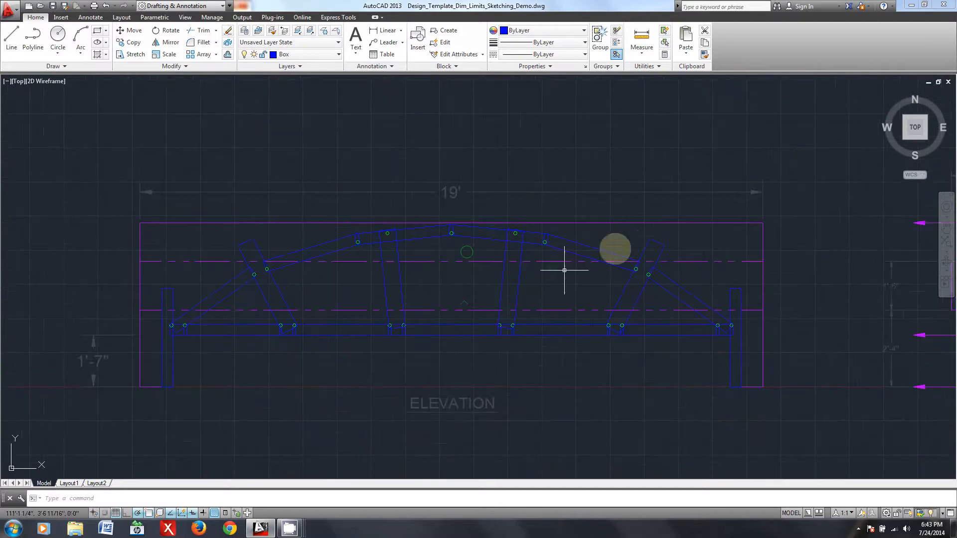
- Turn the Chords, DeflPts and Webbing layers back on for the arched truss
click(334, 55)
click(245, 113)
click(245, 221)
click(331, 306)
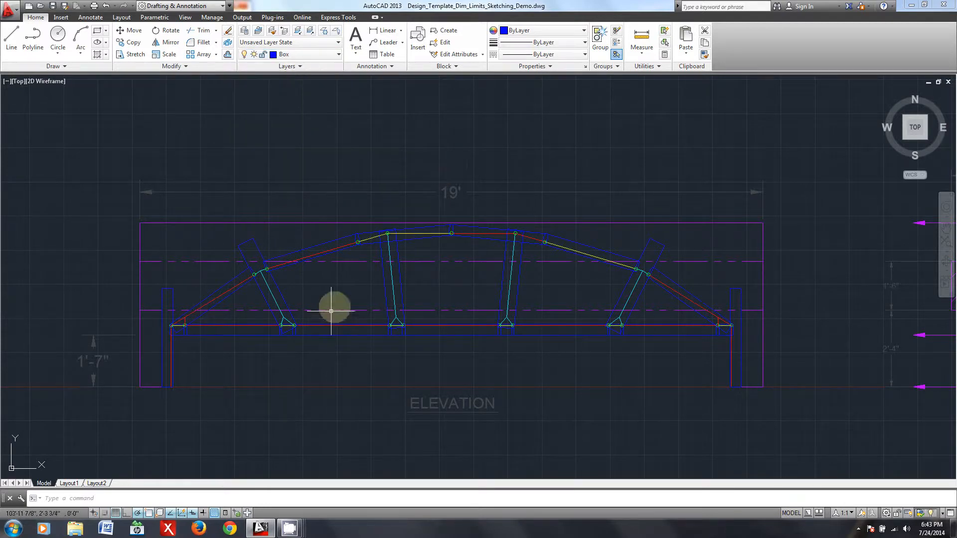
- Examine the member lines joining the load points in the arched truss's elevation and plan
scroll(278, 336, up, 2)
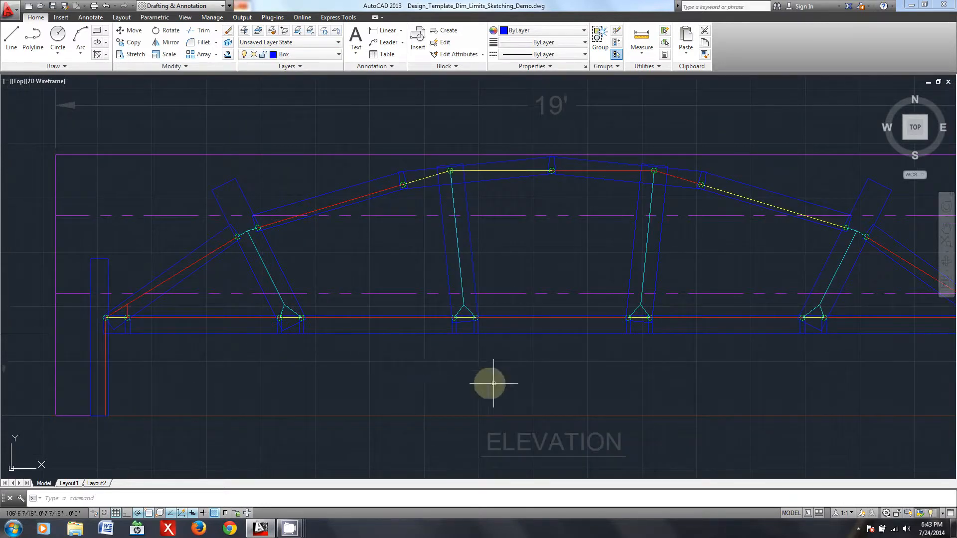
middle_drag(813, 362, 607, 363)
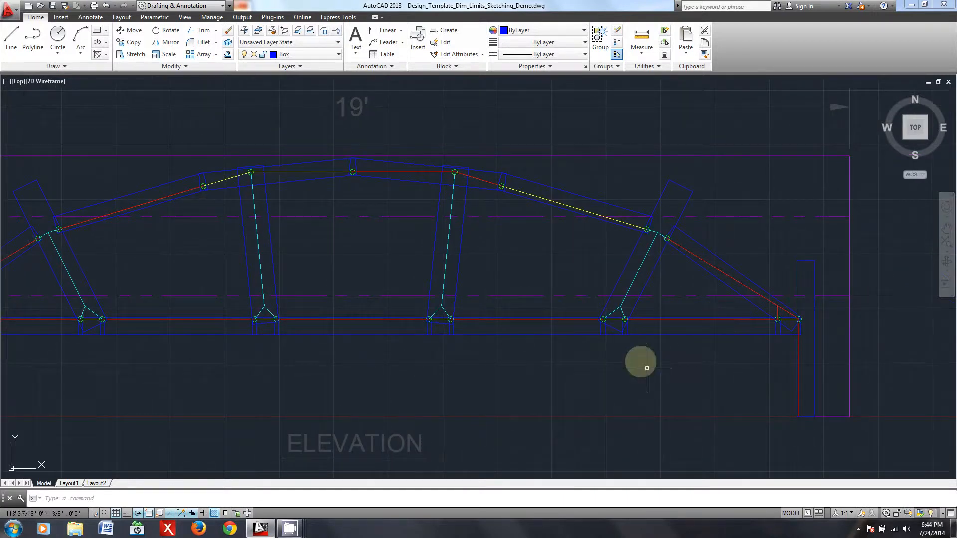
scroll(613, 354, down, 6)
middle_drag(610, 249, 517, 353)
scroll(601, 293, up, 8)
scroll(519, 353, down, 2)
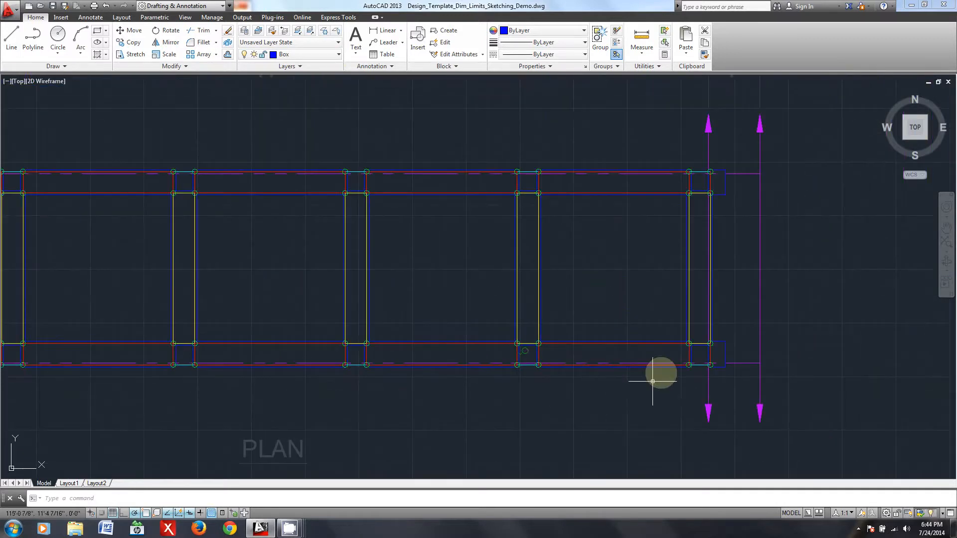
- Examine the load points in the arched truss's plan and where its inclined end post meets the upper chord in elevation
scroll(592, 367, up, 4)
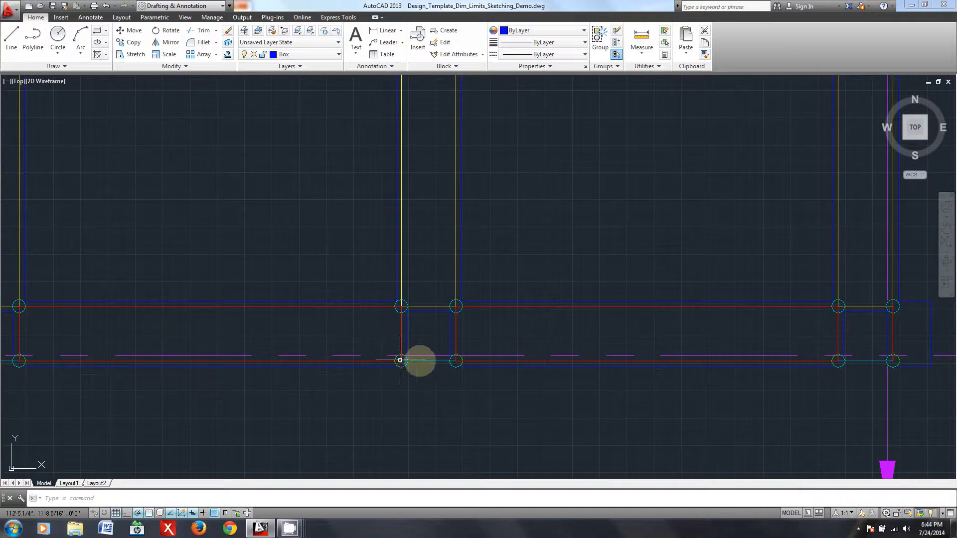
scroll(449, 360, down, 6)
middle_drag(454, 390, 417, 130)
scroll(424, 374, up, 2)
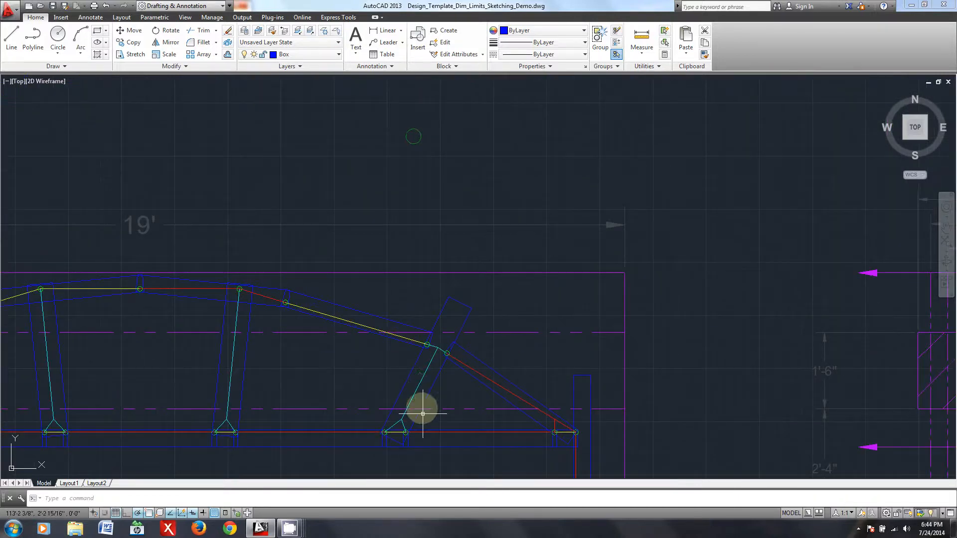
middle_drag(412, 405, 440, 334)
scroll(466, 271, up, 3)
middle_drag(466, 301, 448, 284)
scroll(455, 287, up, 2)
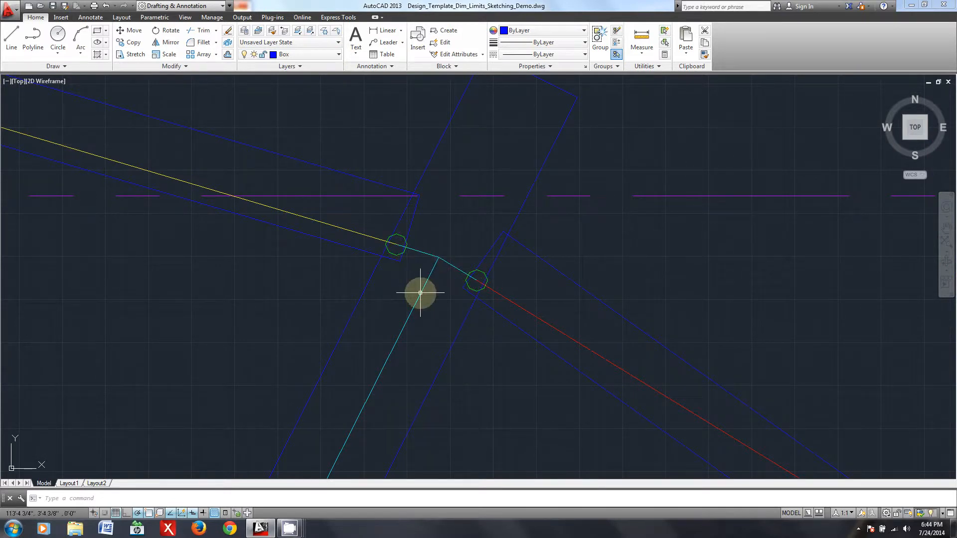
scroll(464, 279, down, 3)
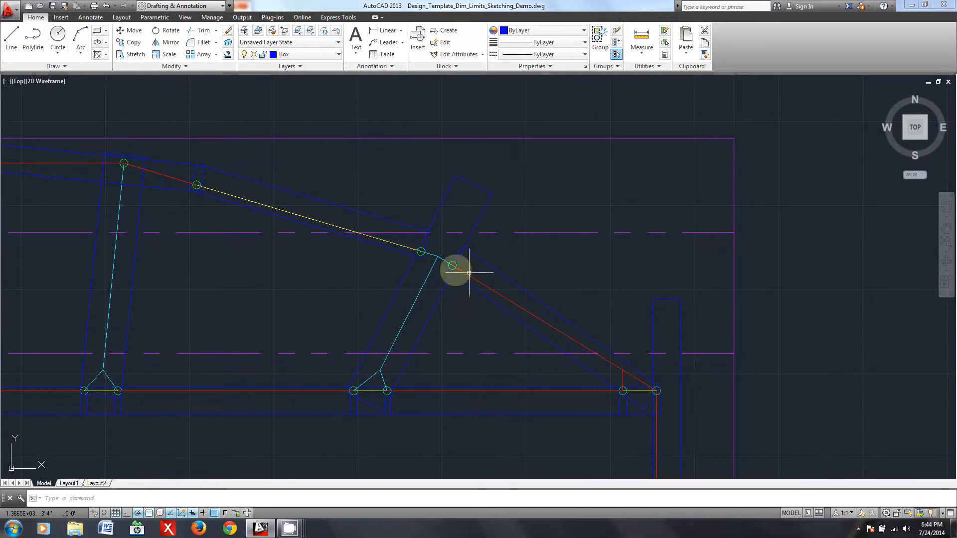
scroll(445, 259, up, 2)
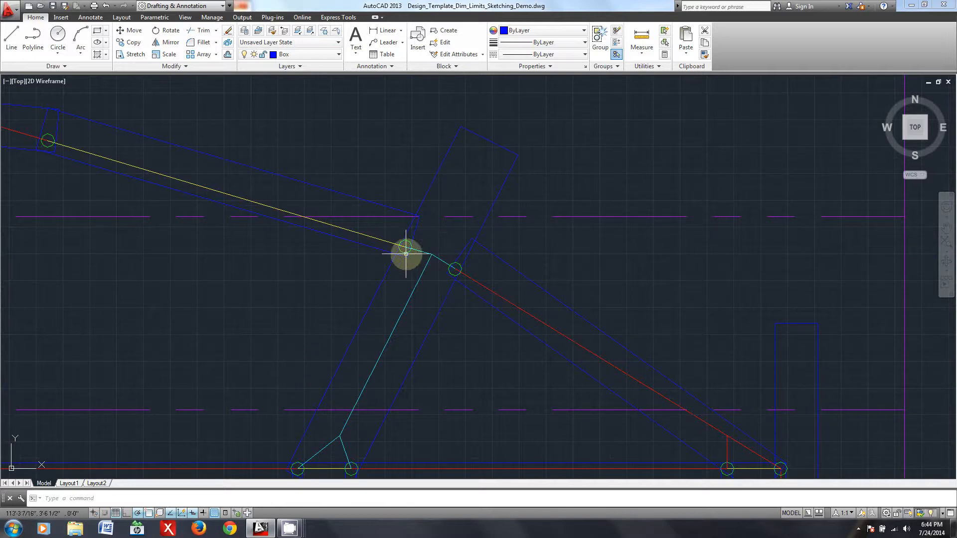
middle_drag(386, 293, 399, 258)
middle_drag(420, 289, 480, 259)
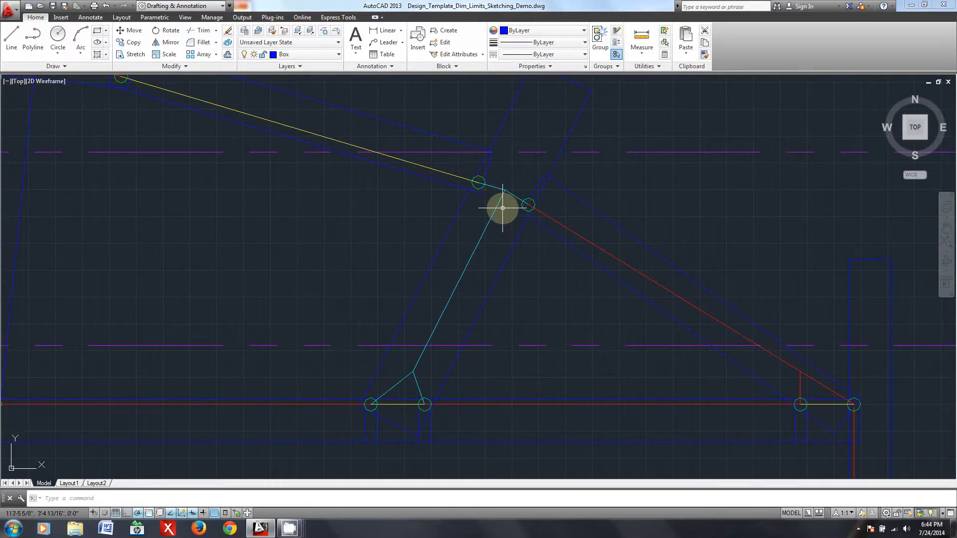
- Inspect the upper chord lines between the arched truss's inclined end post, box splice and adjacent near-vertical post
scroll(499, 193, down, 2)
middle_drag(406, 222, 652, 272)
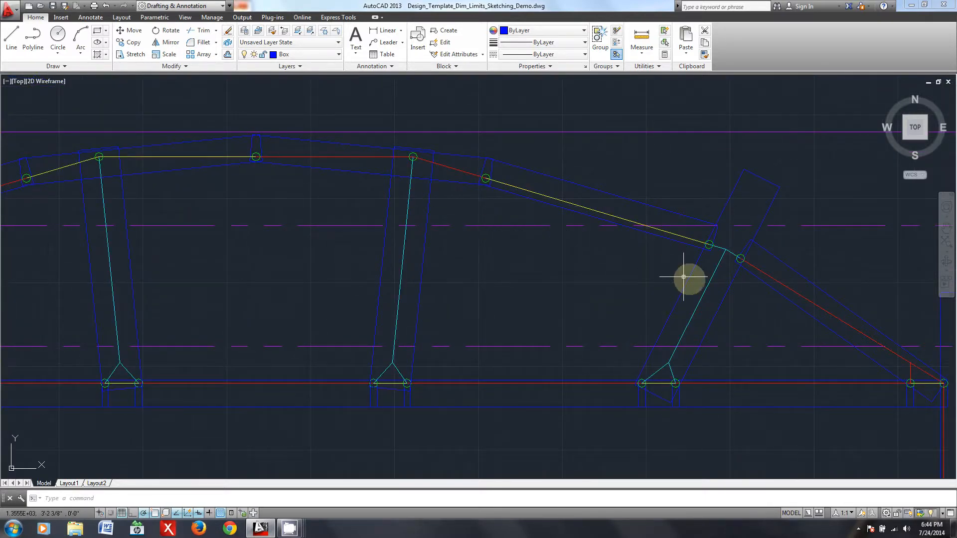
scroll(628, 252, up, 4)
scroll(577, 226, down, 4)
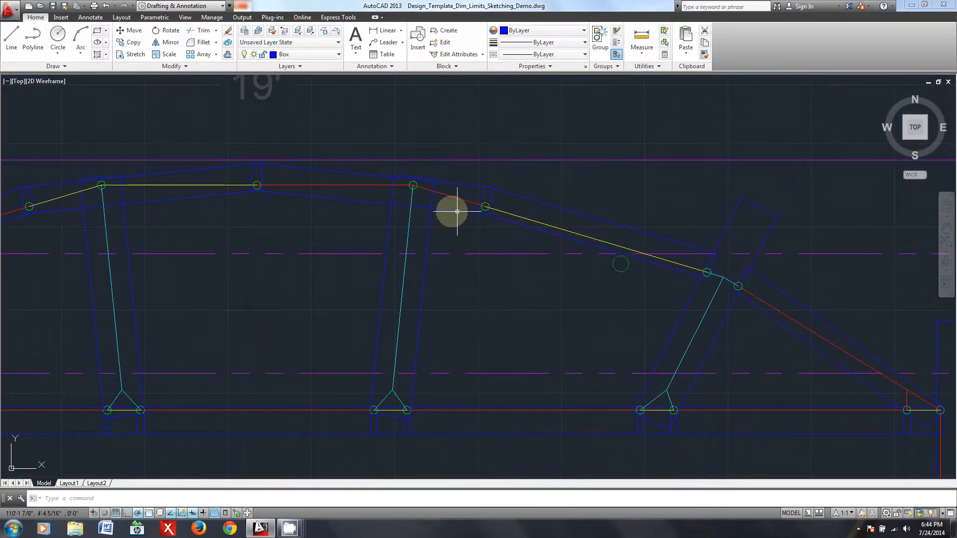
middle_drag(404, 193, 457, 211)
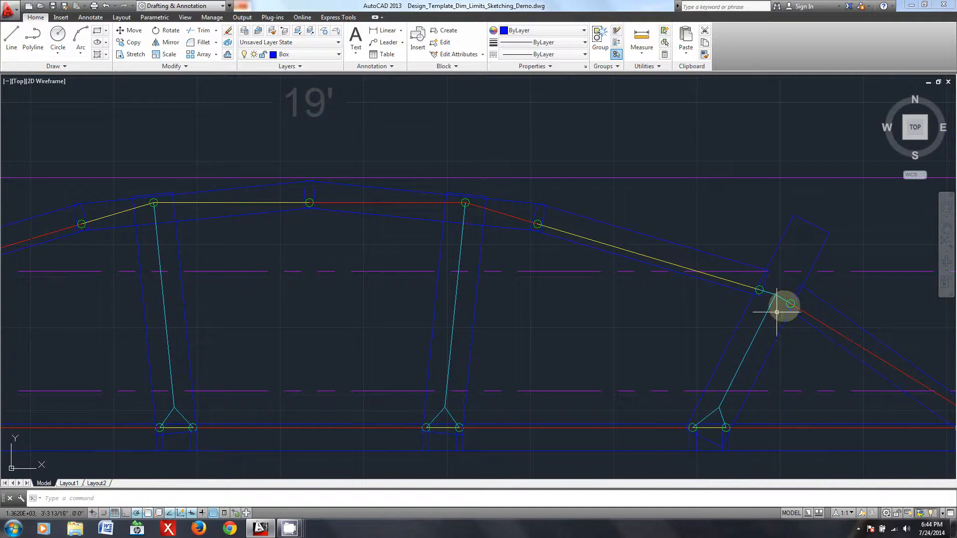
scroll(543, 223, up, 4)
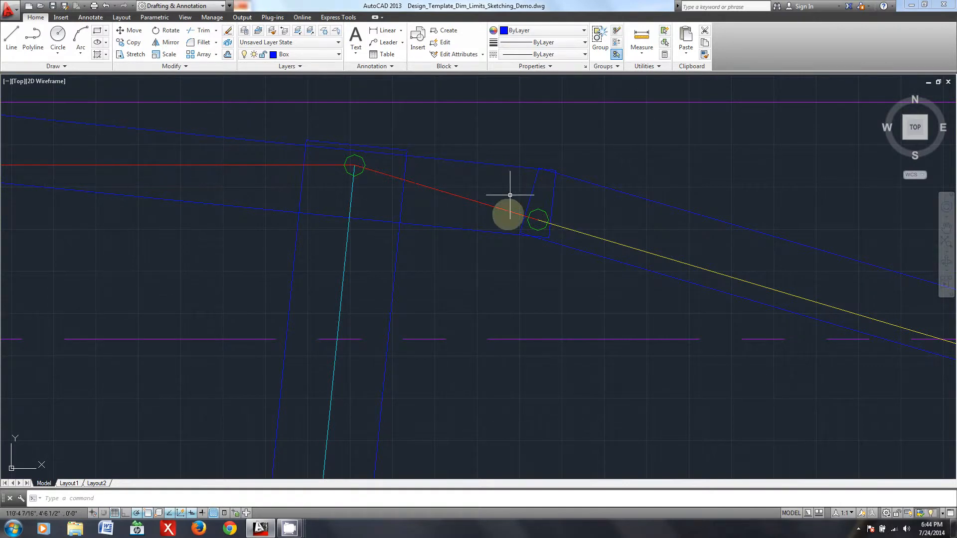
scroll(539, 220, down, 4)
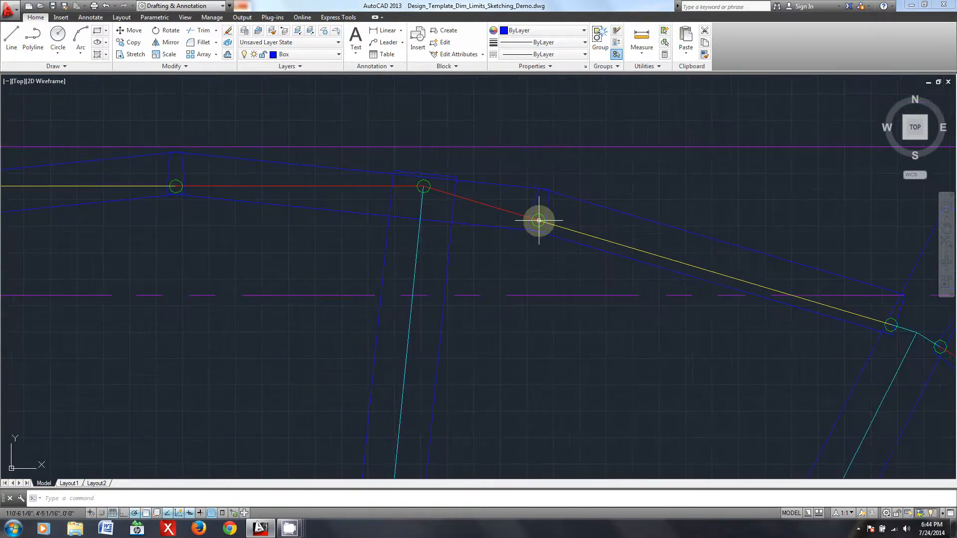
middle_drag(540, 218, 491, 223)
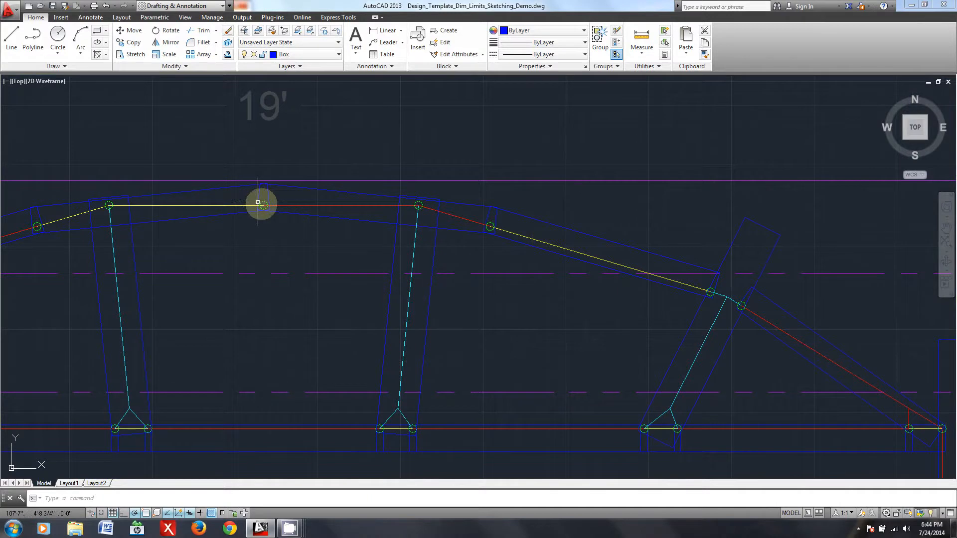
right_click(476, 224)
click(506, 241)
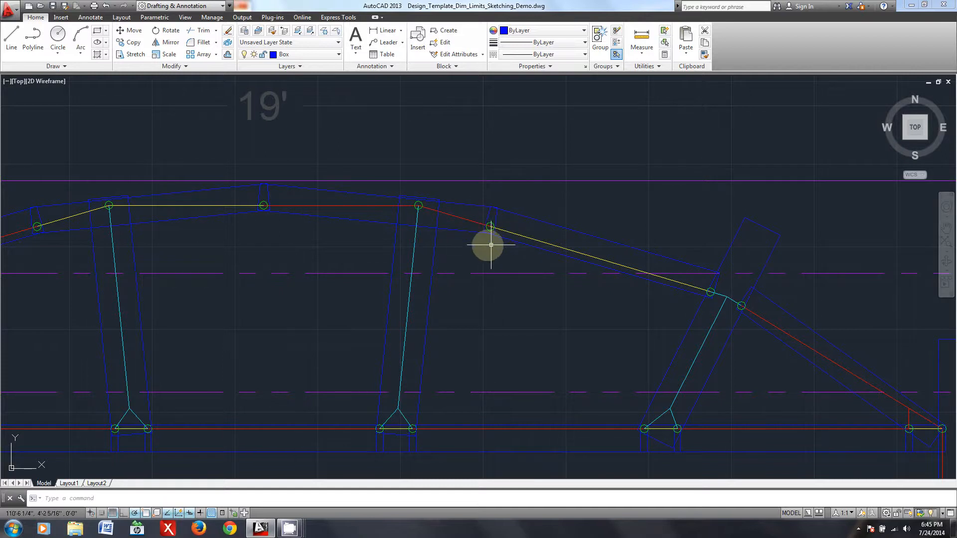
- Trace the arched truss's upper chord load points and member lines across the full elevation
middle_drag(680, 295, 494, 283)
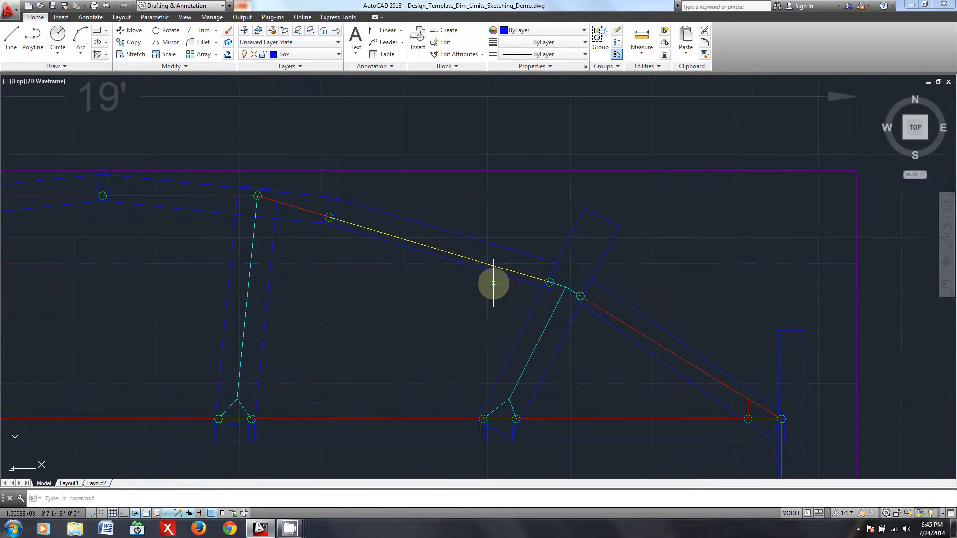
middle_drag(380, 214, 603, 234)
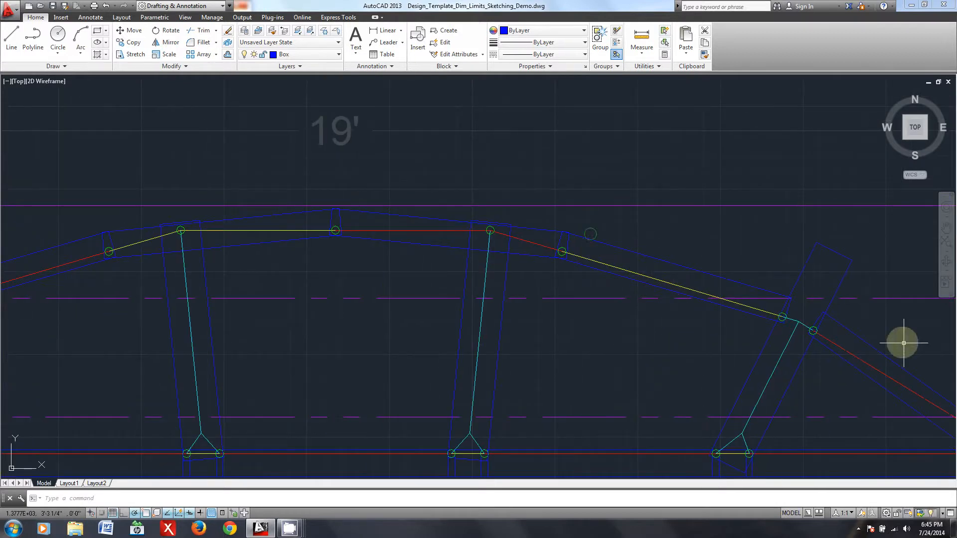
middle_drag(214, 214, 568, 197)
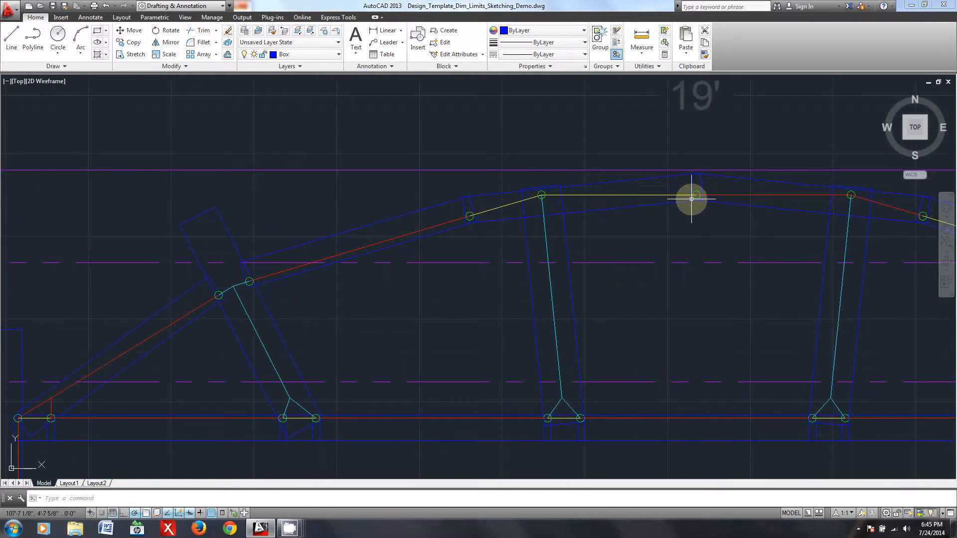
middle_drag(688, 247, 600, 240)
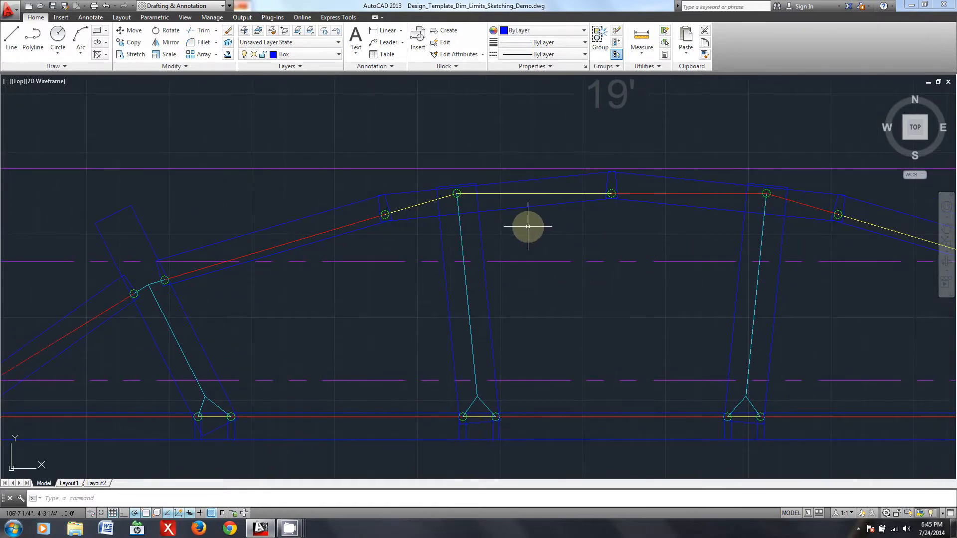
scroll(384, 240, down, 2)
scroll(439, 235, up, 2)
middle_drag(731, 234, 369, 251)
scroll(439, 366, down, 2)
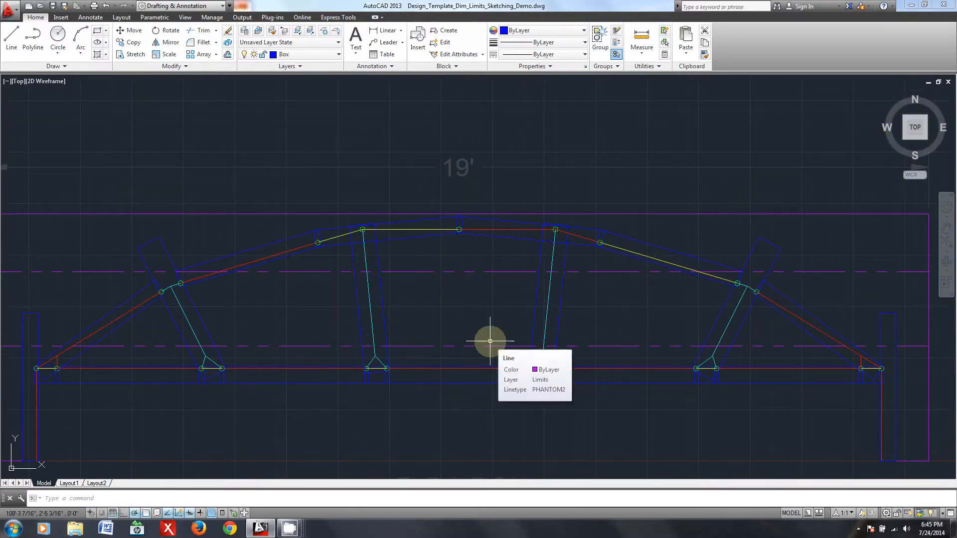
scroll(468, 312, down, 4)
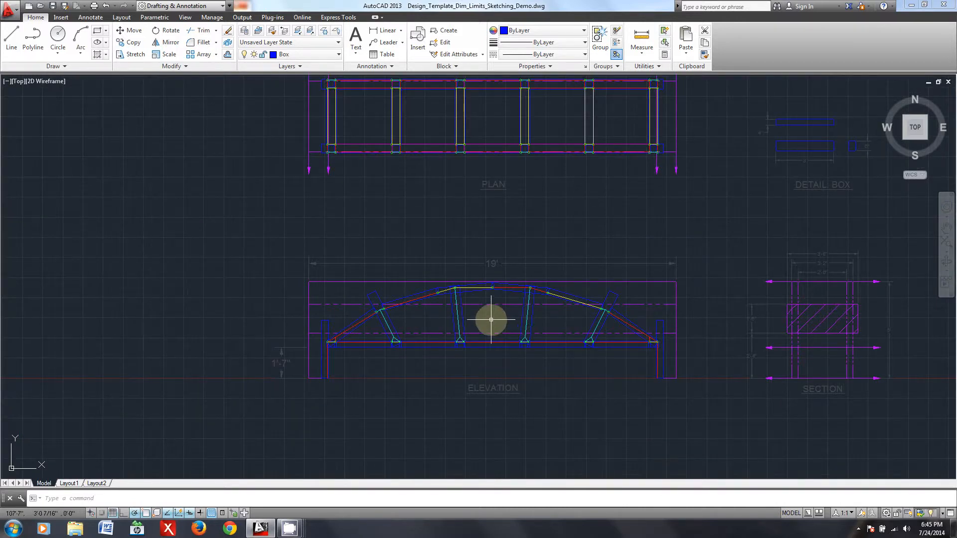
scroll(491, 319, up, 5)
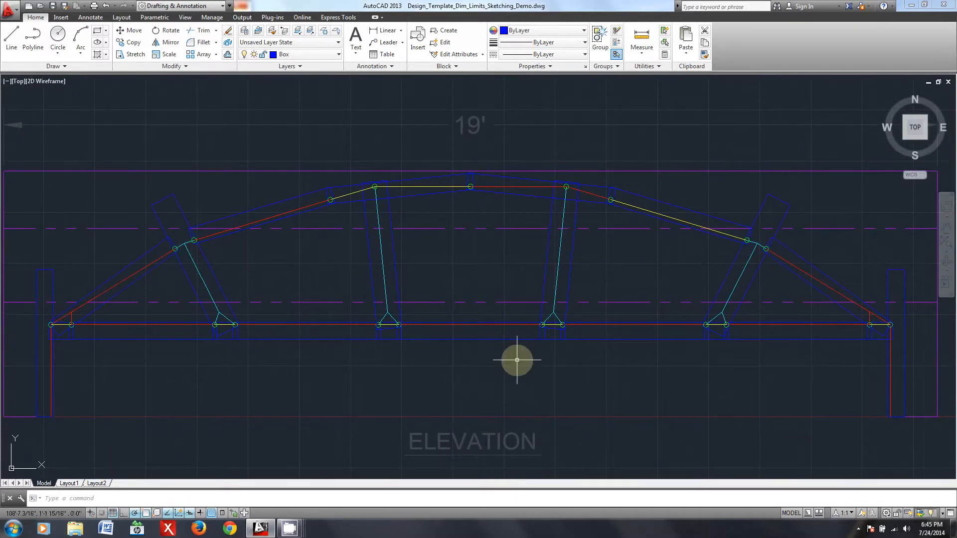
- Compare the arched truss's plan and elevation with the elevation of the sample truss with V-shaped diagonal webbing
scroll(517, 359, down, 5)
middle_drag(855, 357, 209, 370)
middle_drag(698, 357, 189, 360)
scroll(339, 380, up, 2)
scroll(438, 407, up, 2)
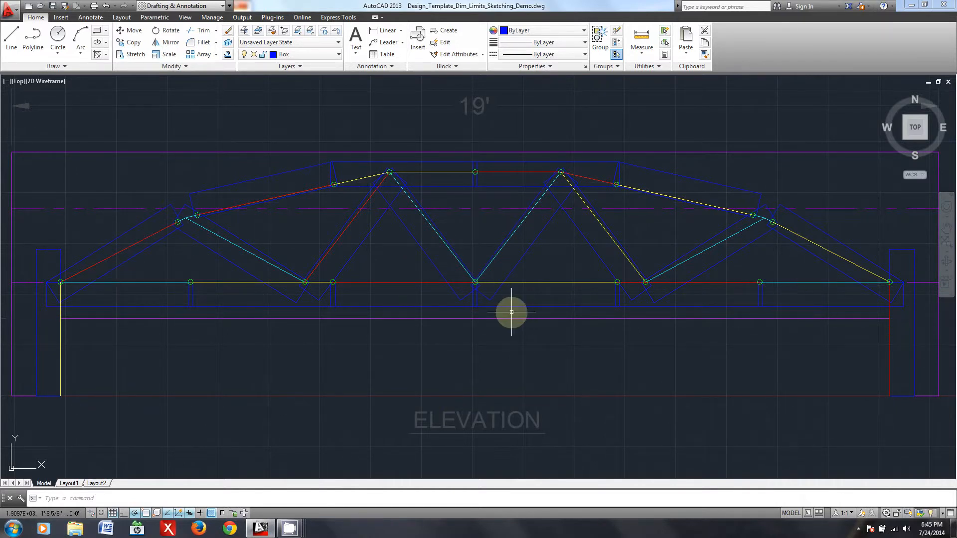
scroll(415, 314, down, 6)
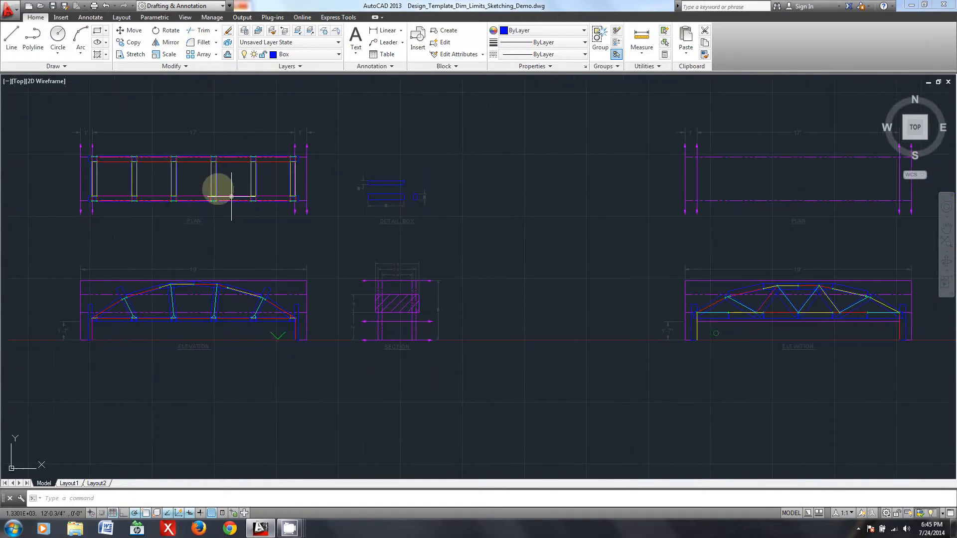
scroll(249, 172, up, 6)
scroll(349, 269, down, 4)
middle_drag(675, 374, 277, 242)
middle_drag(611, 293, 290, 278)
scroll(425, 324, up, 4)
middle_drag(470, 364, 396, 360)
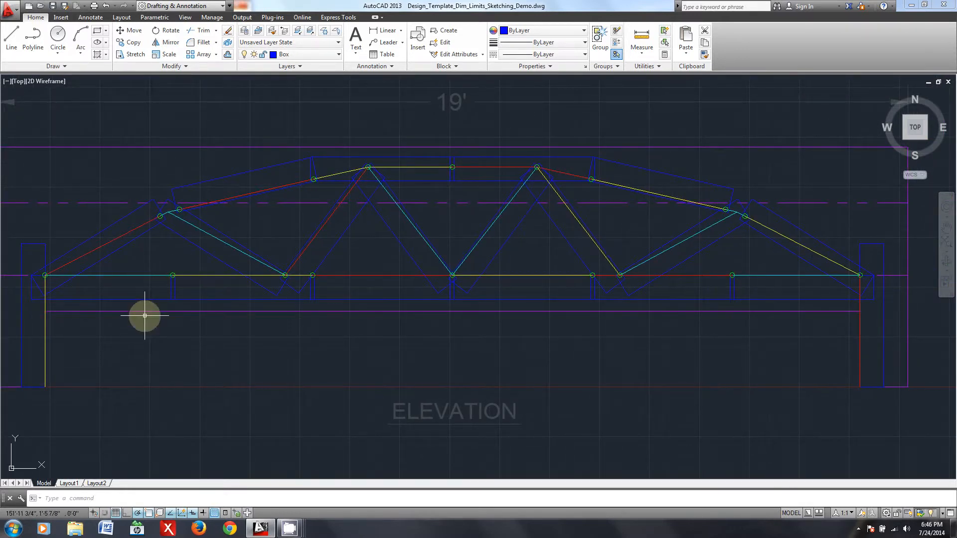
- Review the arched truss's post layout again against the diagonal-webbed truss's member lines
scroll(144, 314, down, 2)
mouse_move(172, 299)
middle_down()
mouse_move(289, 261)
mouse_move(519, 260)
middle_up()
mouse_move(136, 265)
middle_down()
mouse_move(474, 218)
mouse_move(678, 219)
middle_up()
scroll(683, 222, down, 2)
middle_drag(173, 223, 566, 244)
scroll(328, 236, up, 4)
middle_drag(381, 220, 188, 273)
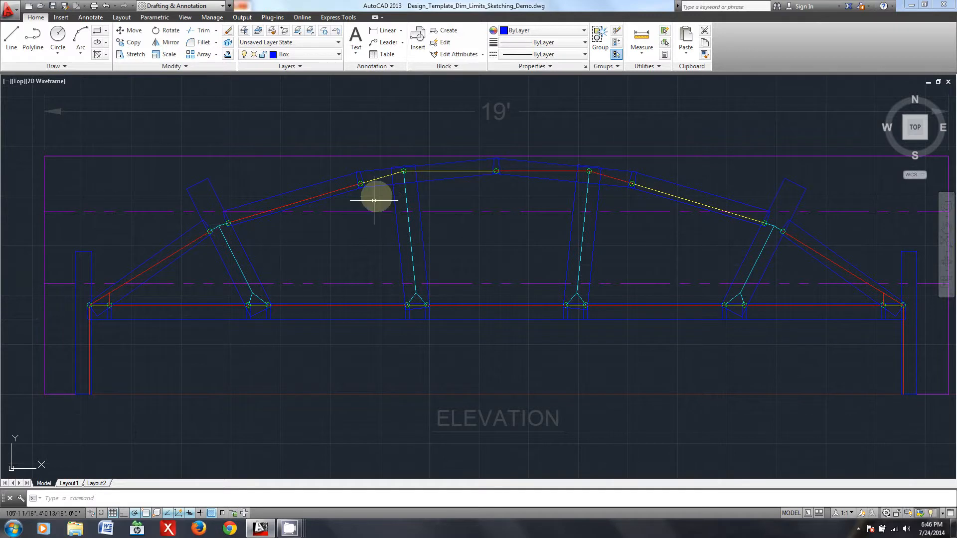
scroll(684, 231, down, 6)
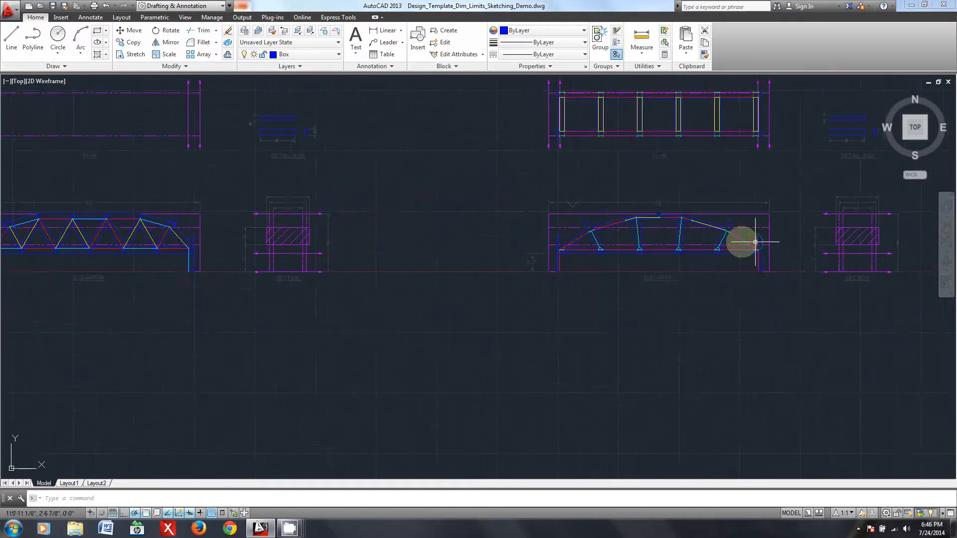
scroll(620, 254, up, 4)
scroll(592, 222, up, 1)
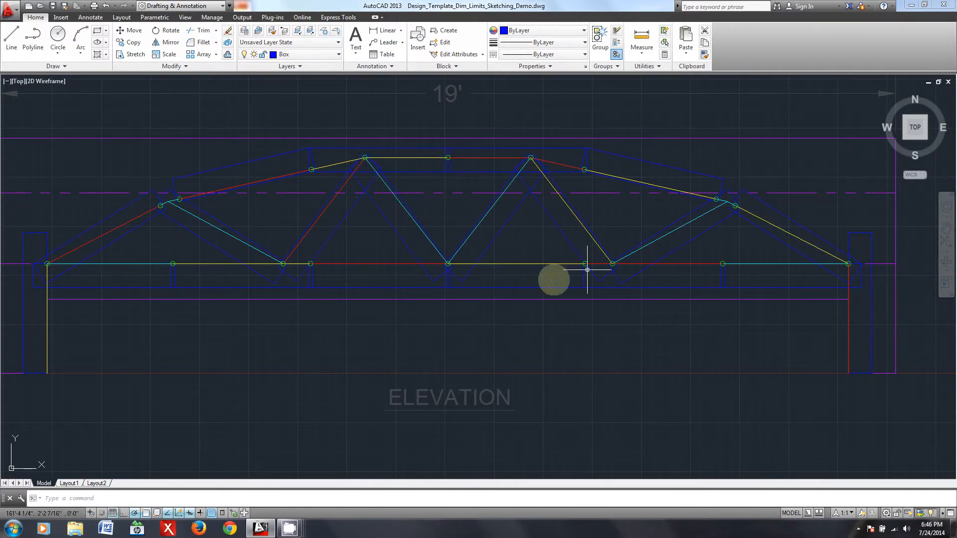
middle_drag(424, 252, 405, 276)
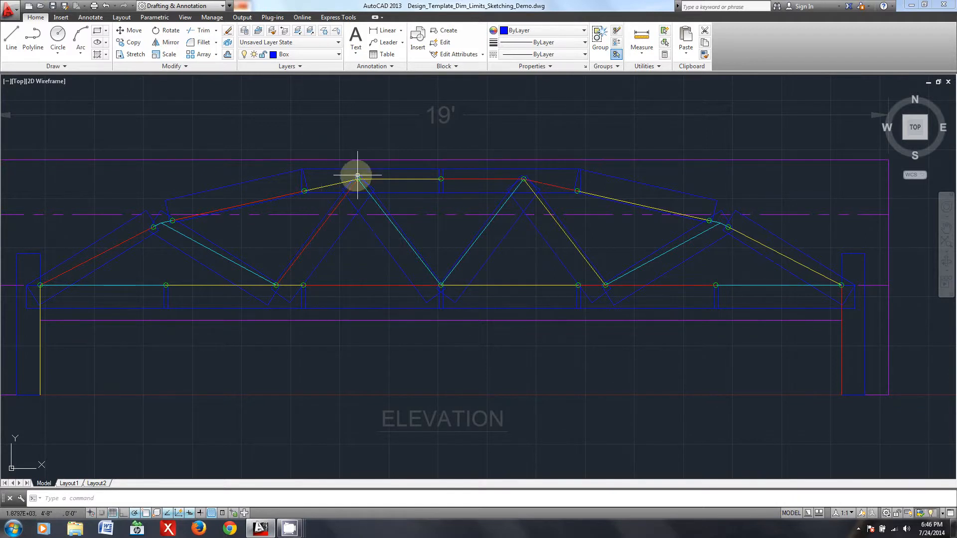
- Check where the arched truss's near-vertical posts meet the upper chord, compared with the joints of the diagonal-webbed truss
scroll(581, 207, down, 4)
middle_drag(413, 263, 797, 264)
middle_drag(280, 240, 510, 239)
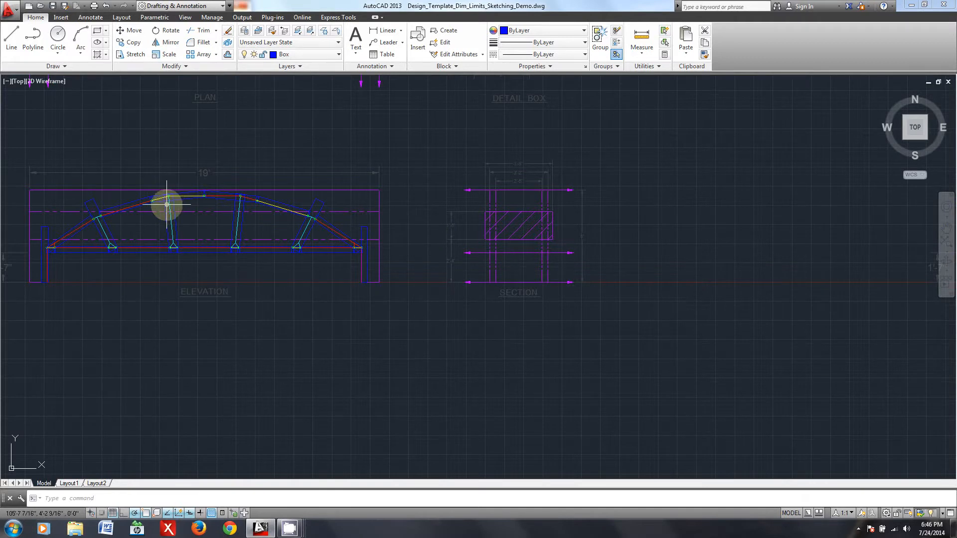
scroll(166, 204, up, 2)
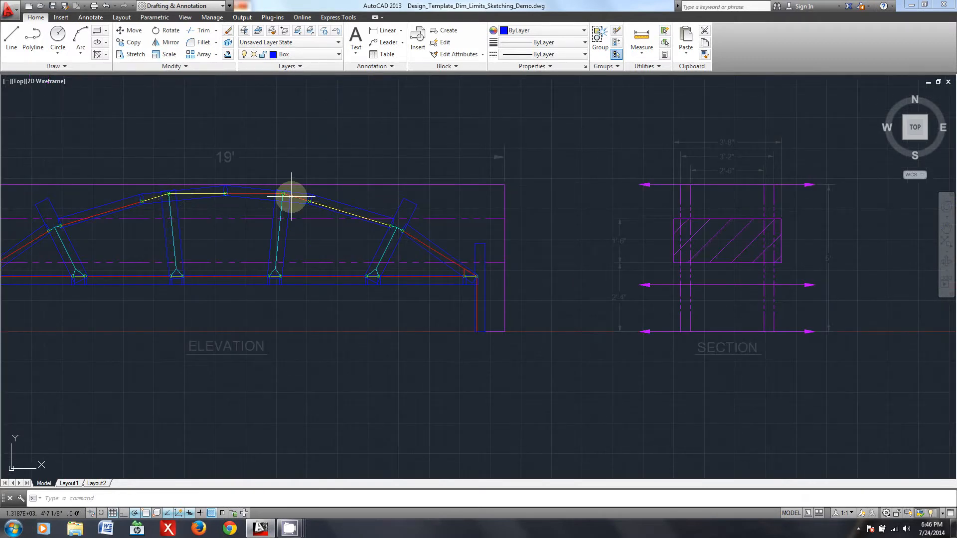
scroll(668, 260, down, 4)
scroll(436, 232, up, 3)
scroll(420, 280, up, 2)
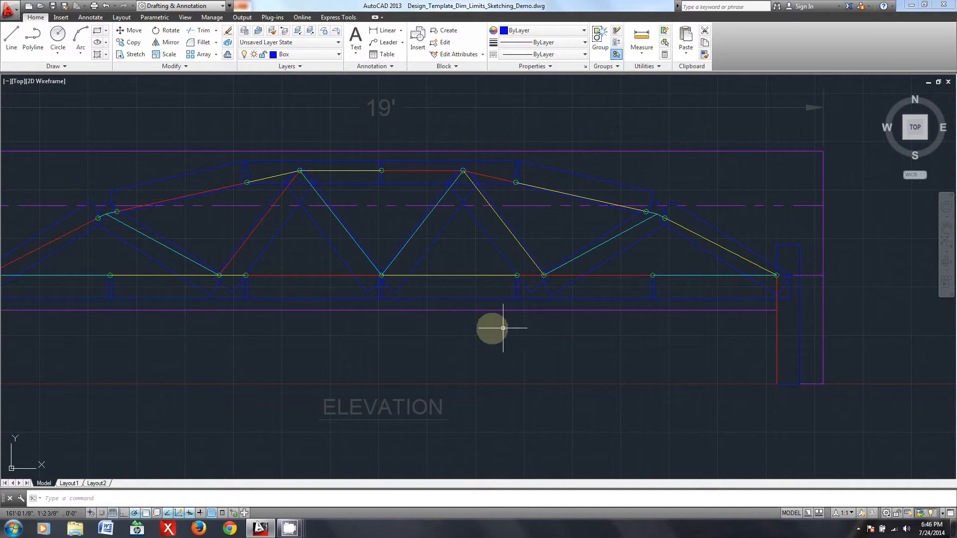
- Examine the diagonal-webbed truss's lower chord load points and the web lines meeting them along the elevation
middle_drag(353, 344, 410, 337)
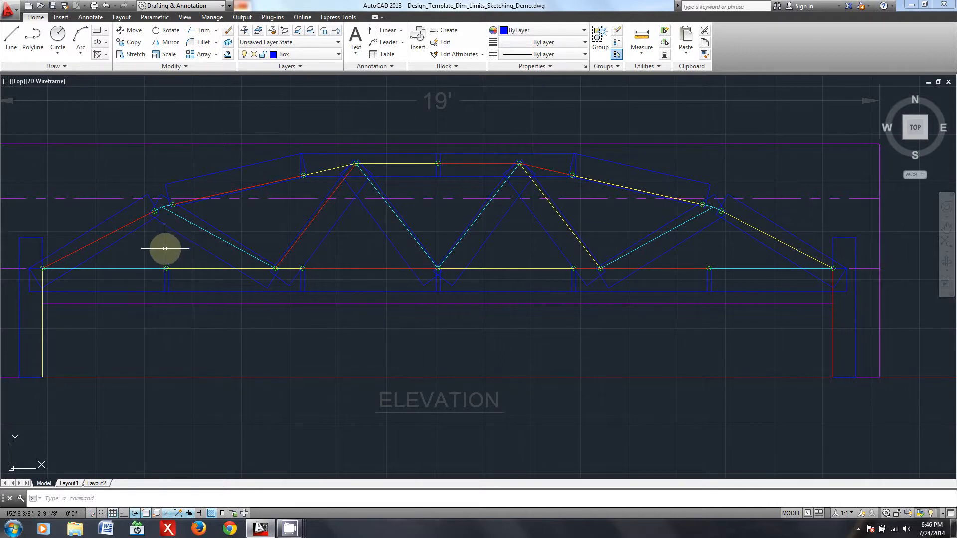
middle_drag(139, 251, 186, 241)
scroll(186, 241, up, 2)
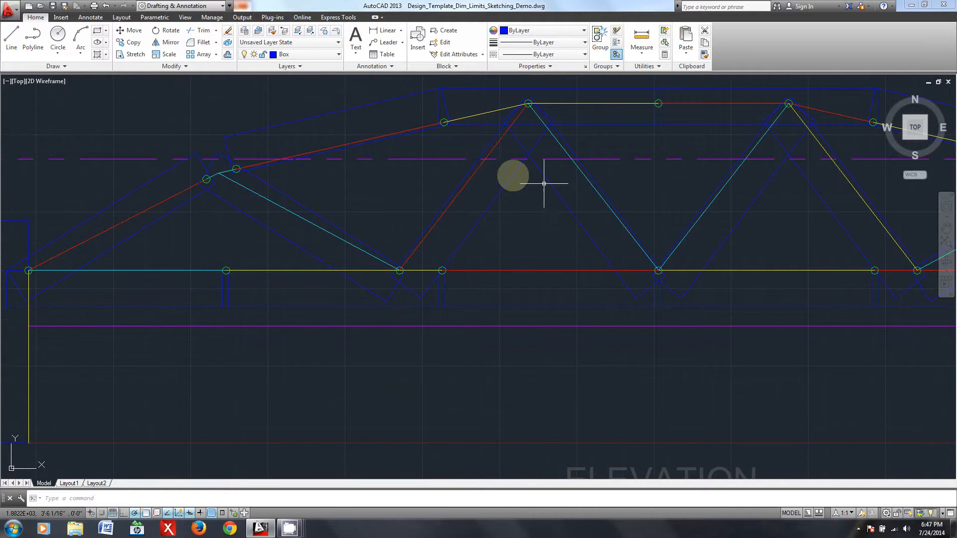
middle_drag(688, 262, 453, 293)
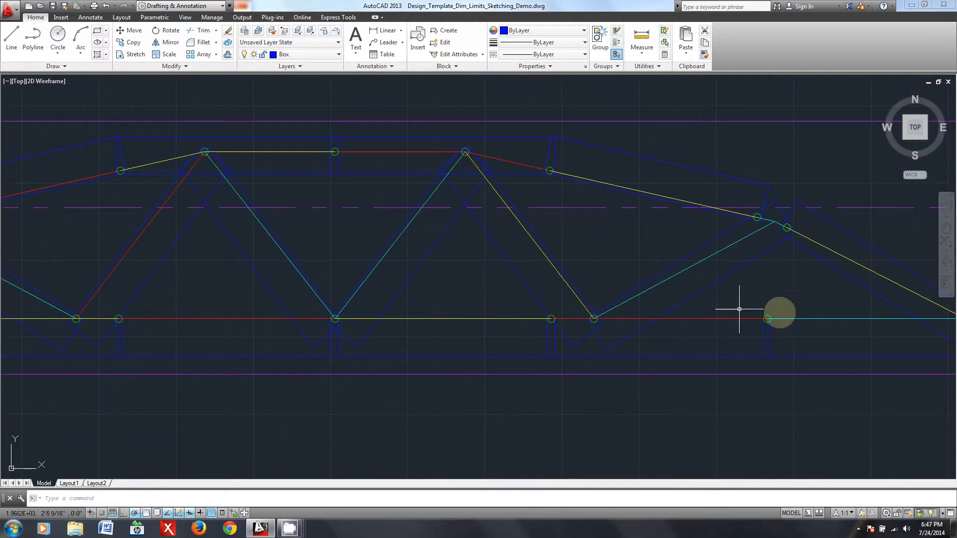
scroll(605, 354, down, 5)
scroll(564, 386, up, 2)
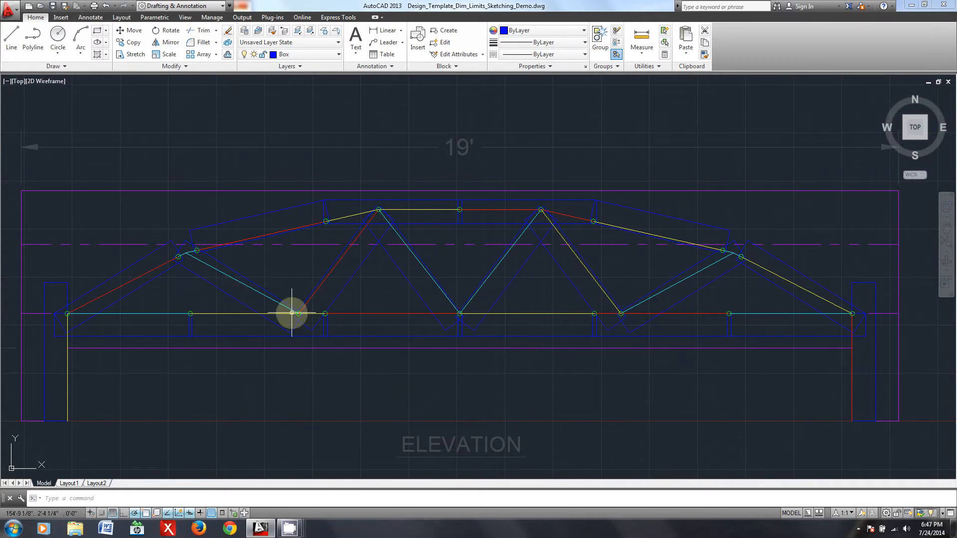
mouse_move(297, 315)
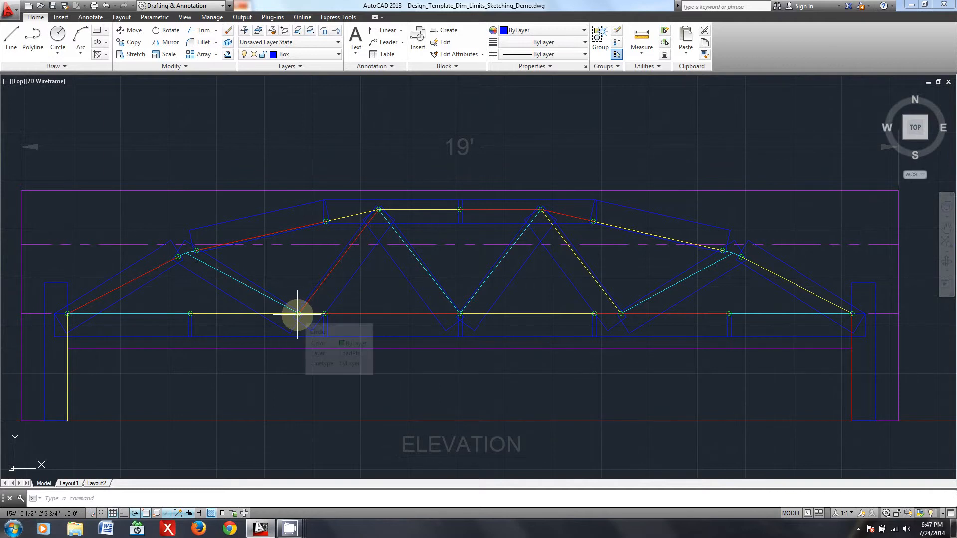
- Compare the diagonal-webbed truss elevation with the neighbouring arched truss that has near-vertical posts
scroll(523, 382, down, 3)
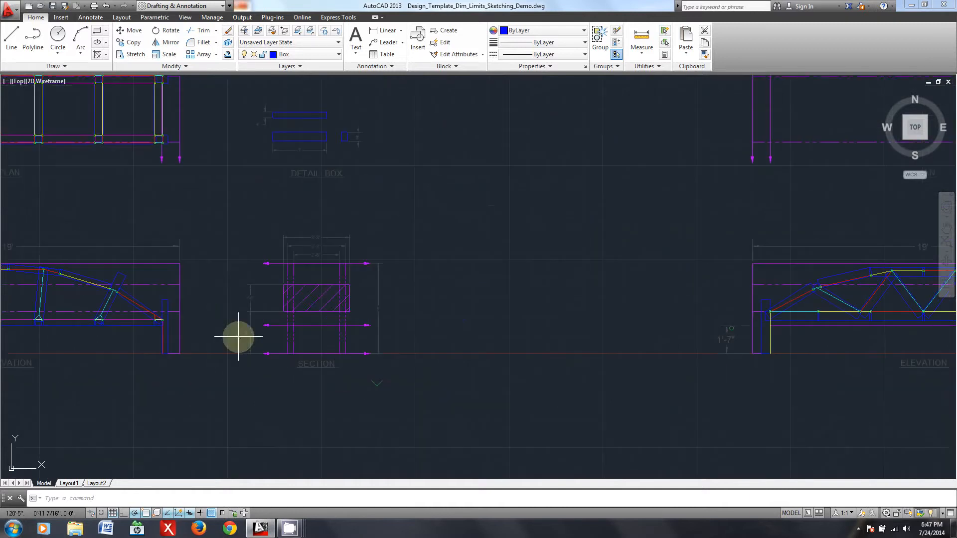
scroll(358, 334, up, 2)
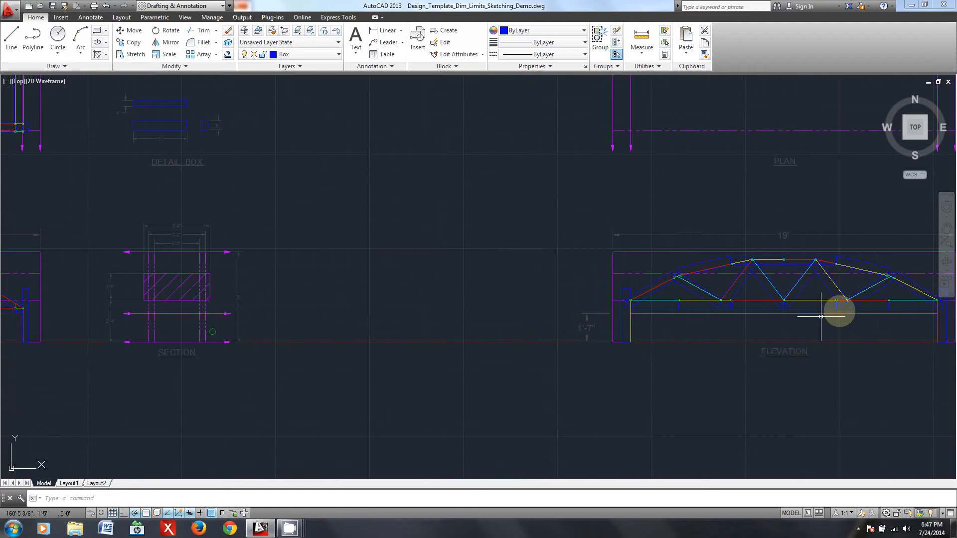
middle_drag(833, 310, 498, 299)
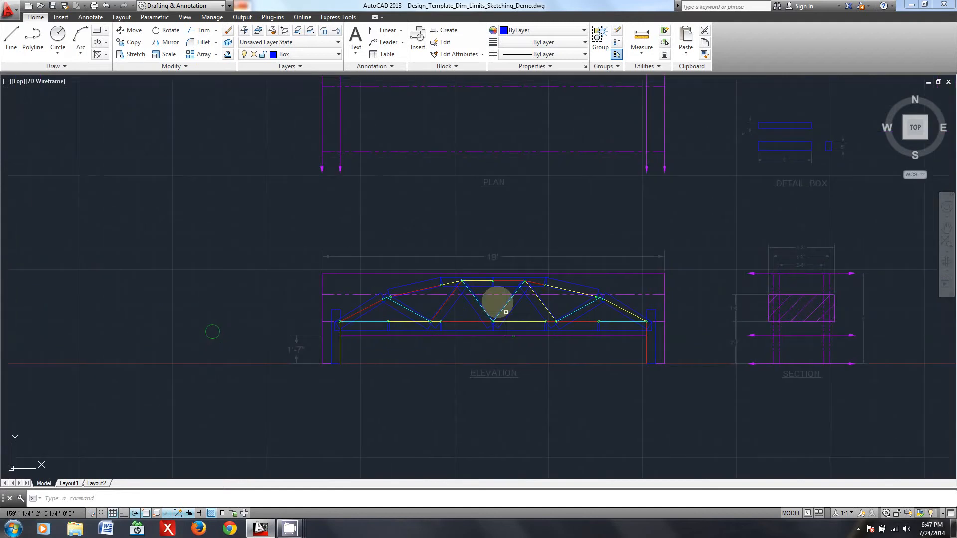
scroll(509, 317, up, 3)
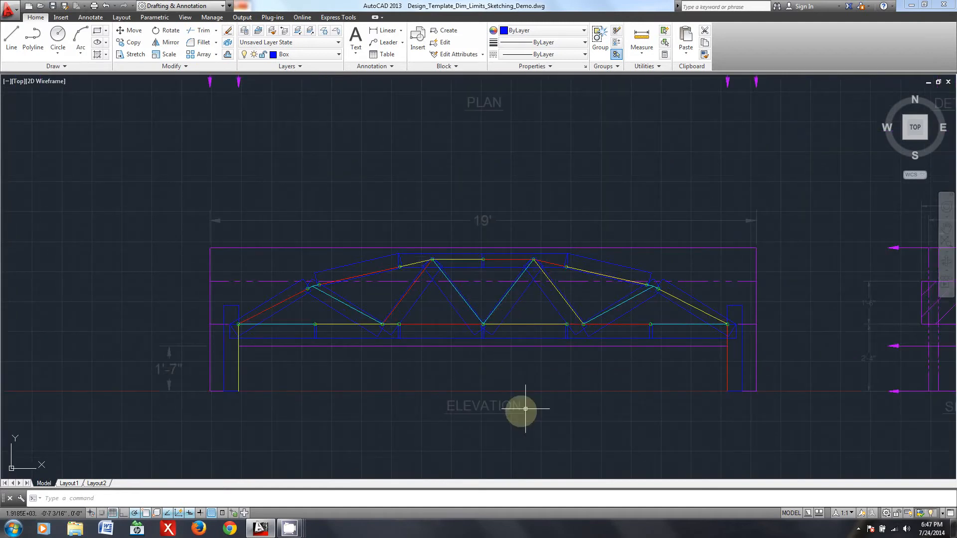
- Examine the truss's left support load point and follow the chord load points from there toward the upper chord
scroll(299, 294, up, 4)
middle_drag(173, 353, 271, 331)
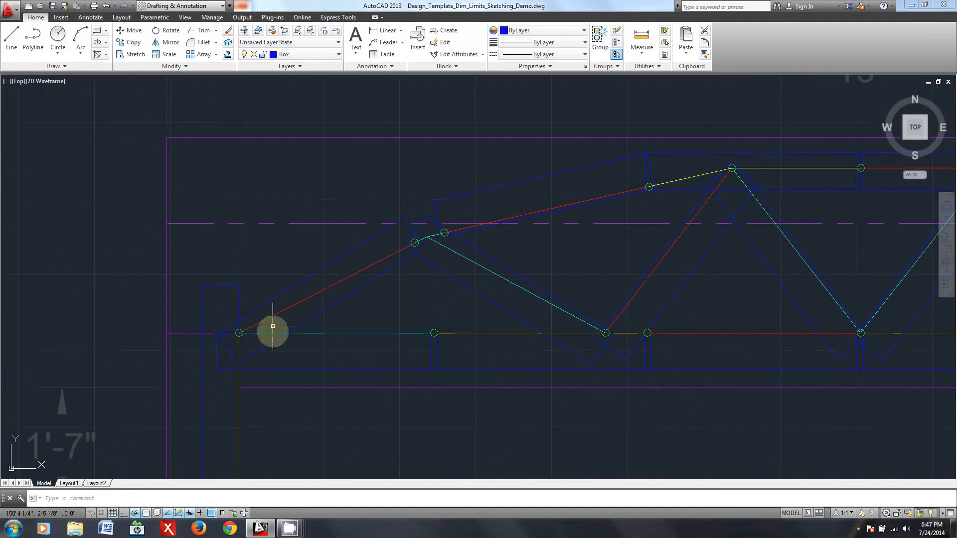
scroll(228, 309, up, 4)
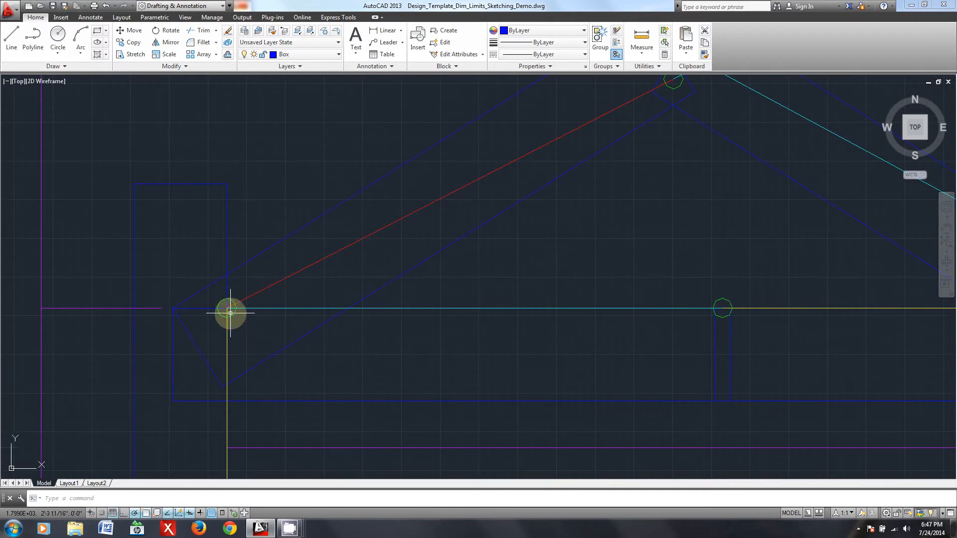
scroll(791, 353, down, 4)
middle_drag(792, 353, 456, 374)
middle_drag(733, 205, 440, 285)
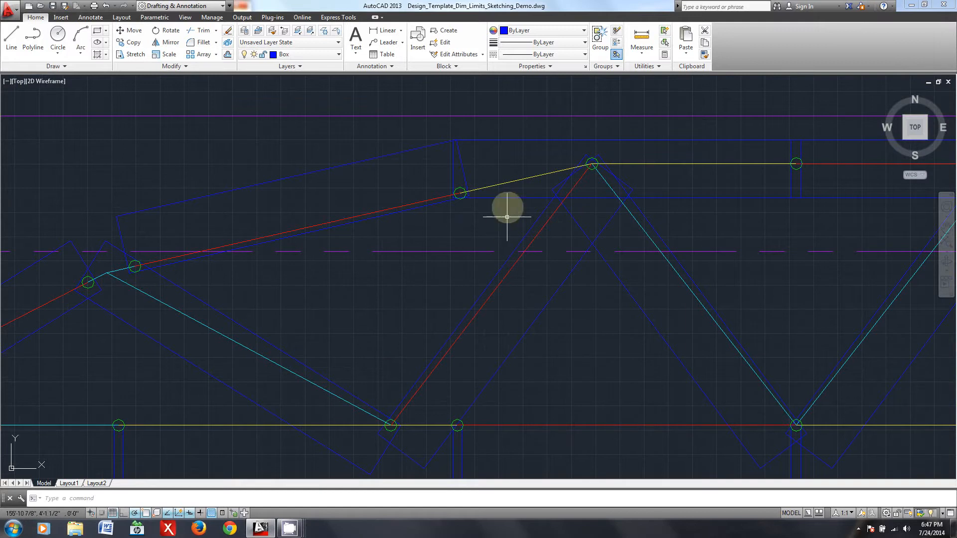
- Inspect the lower chord load point left of midspan where the cyan and red web diagonals meet
middle_drag(357, 305, 414, 160)
scroll(509, 288, up, 4)
scroll(509, 294, down, 2)
scroll(418, 283, down, 2)
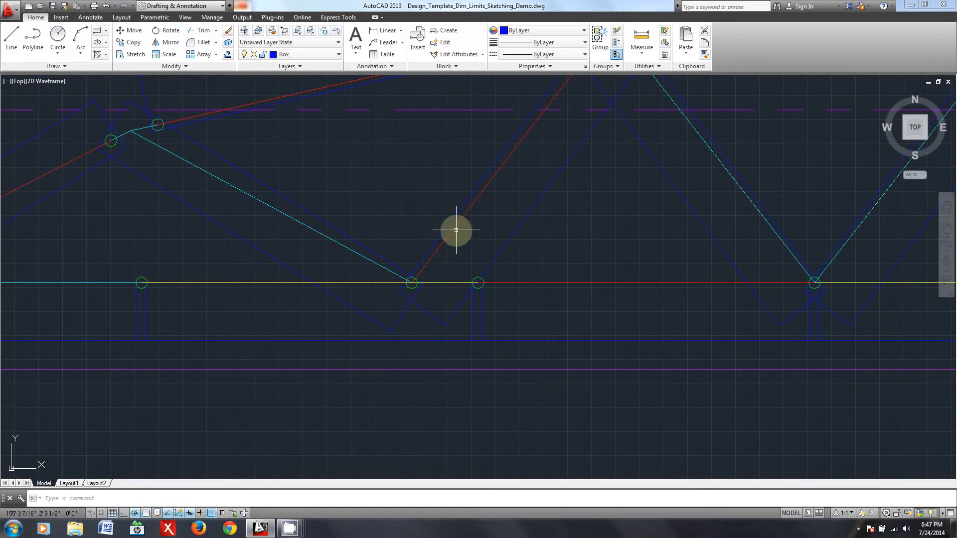
middle_drag(456, 230, 439, 316)
scroll(416, 321, up, 2)
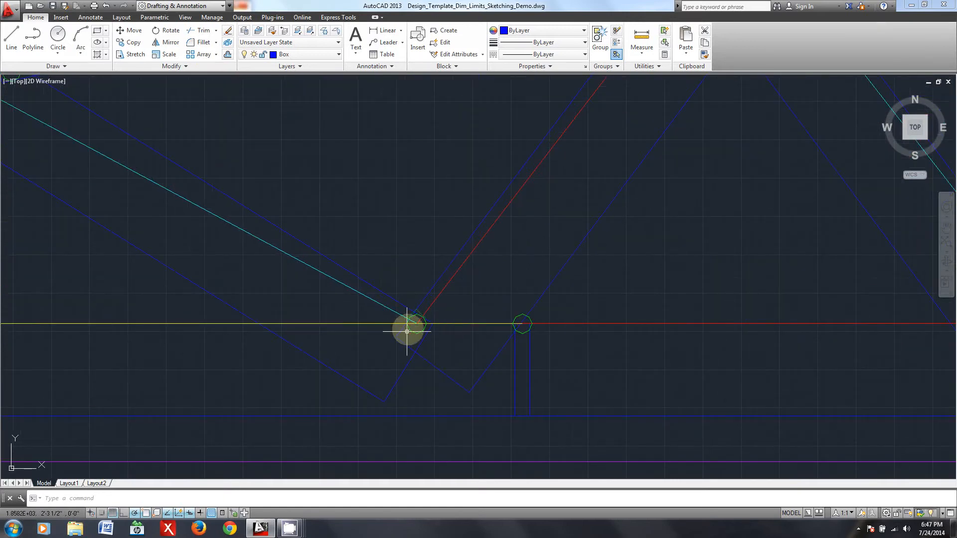
scroll(417, 324, down, 2)
middle_drag(492, 251, 365, 389)
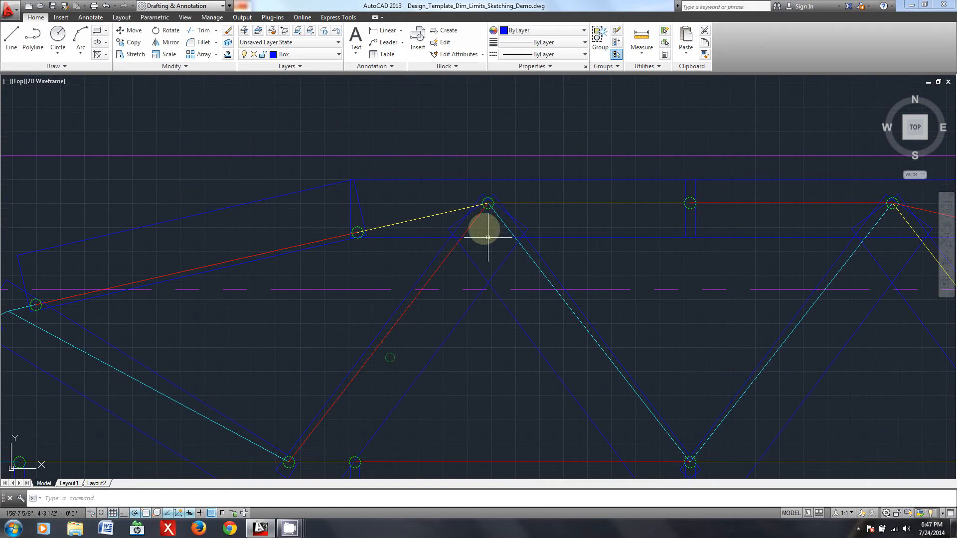
- Trace the upper chord joints and web lines across the diagonal-webbed truss to its right support
scroll(470, 193, up, 3)
middle_drag(270, 282, 516, 228)
scroll(367, 291, down, 3)
middle_drag(321, 323, 450, 257)
middle_drag(830, 305, 296, 266)
middle_drag(795, 357, 234, 375)
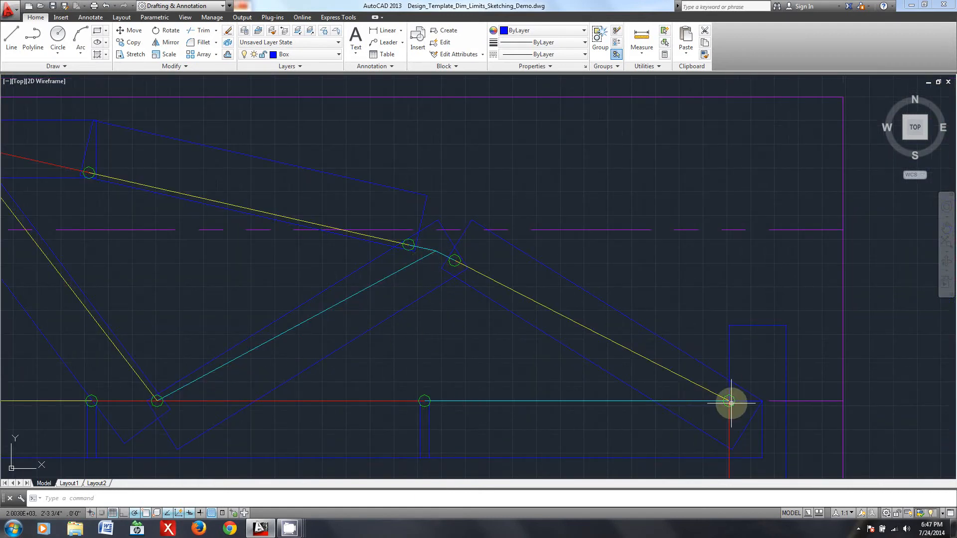
- Check the upper chord joint near the right support where the diagonal meets the chord, and review the whole truss elevation
scroll(186, 284, down, 3)
middle_drag(274, 331, 487, 312)
middle_drag(278, 303, 454, 304)
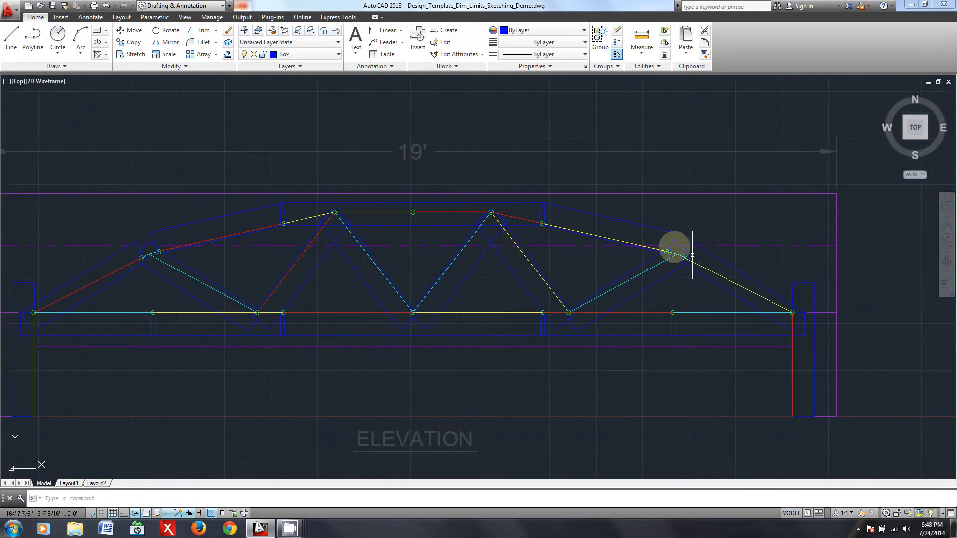
scroll(674, 234, up, 5)
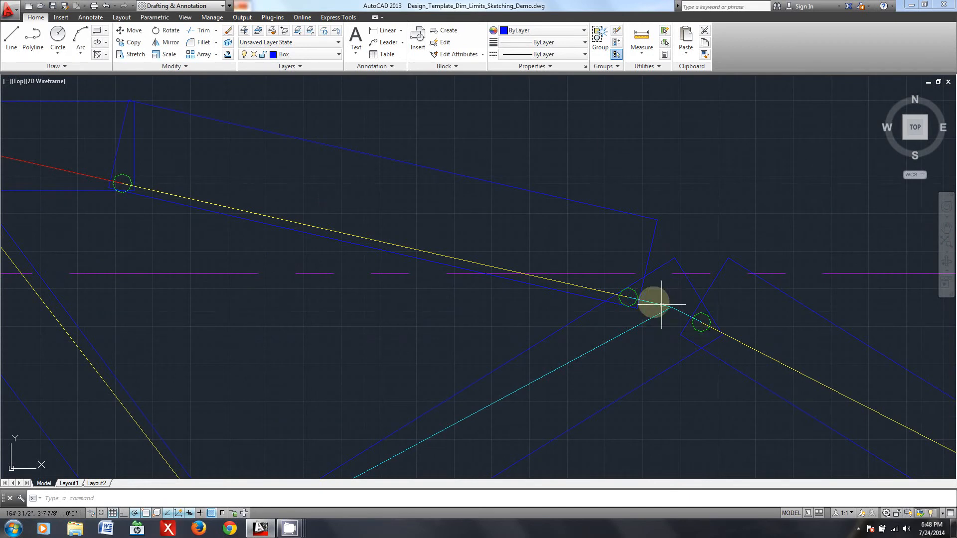
scroll(648, 302, down, 3)
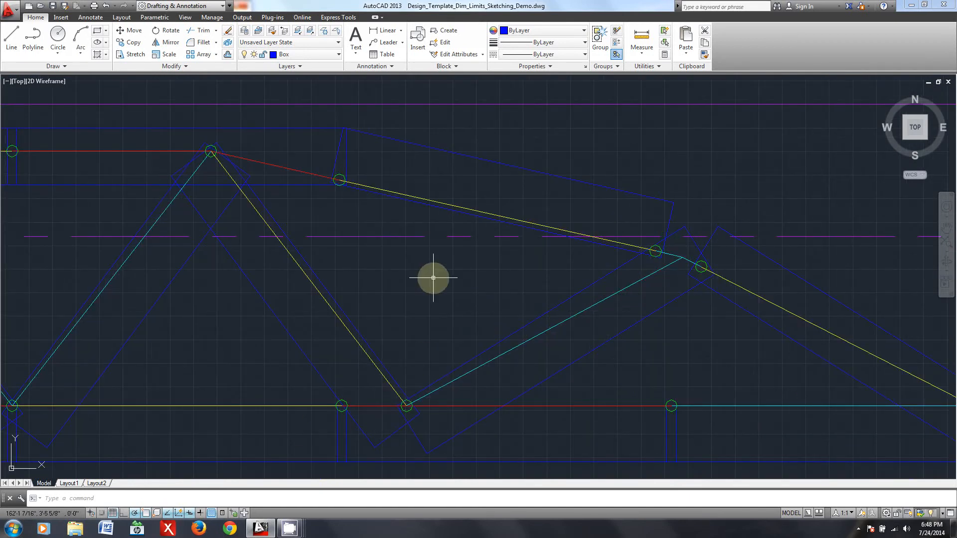
scroll(434, 242, down, 4)
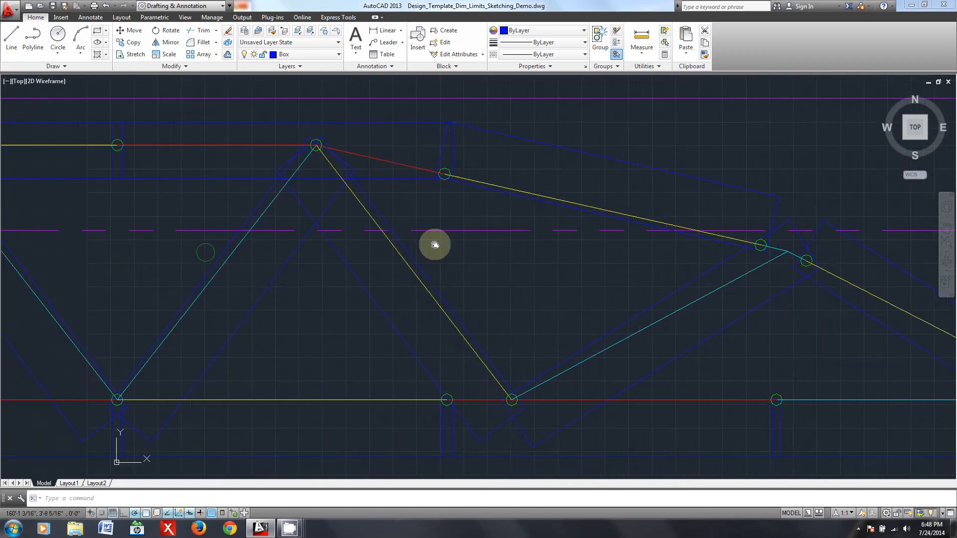
scroll(614, 222, down, 4)
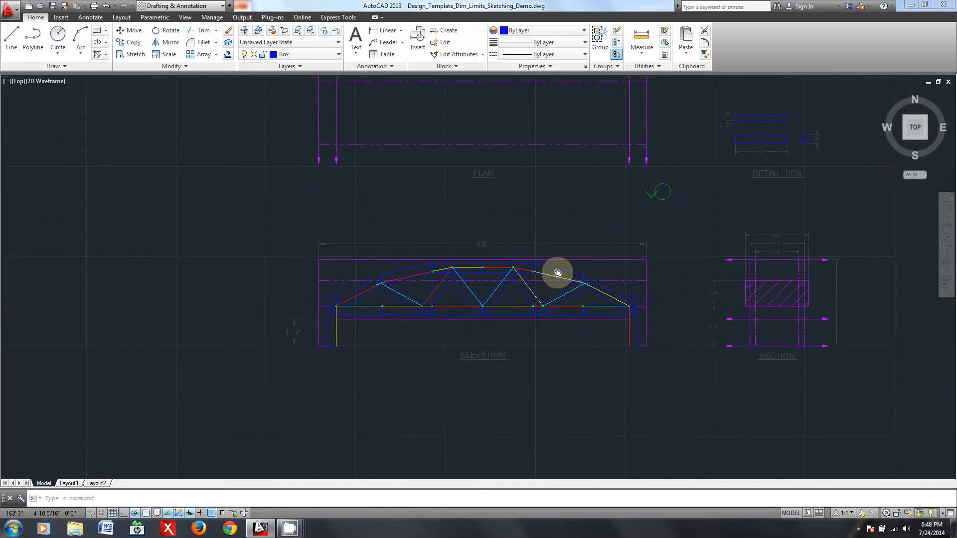
scroll(548, 319, up, 2)
scroll(429, 335, up, 3)
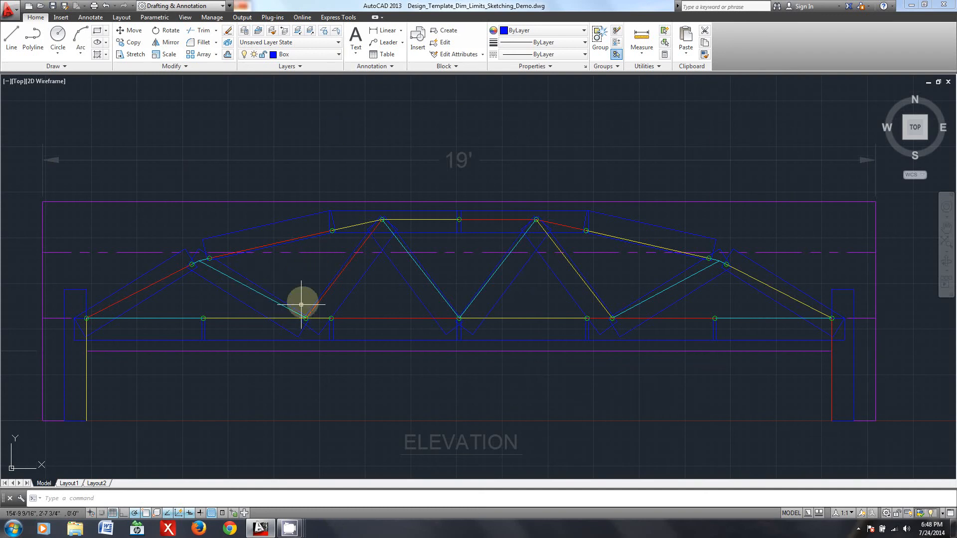
click(264, 530)
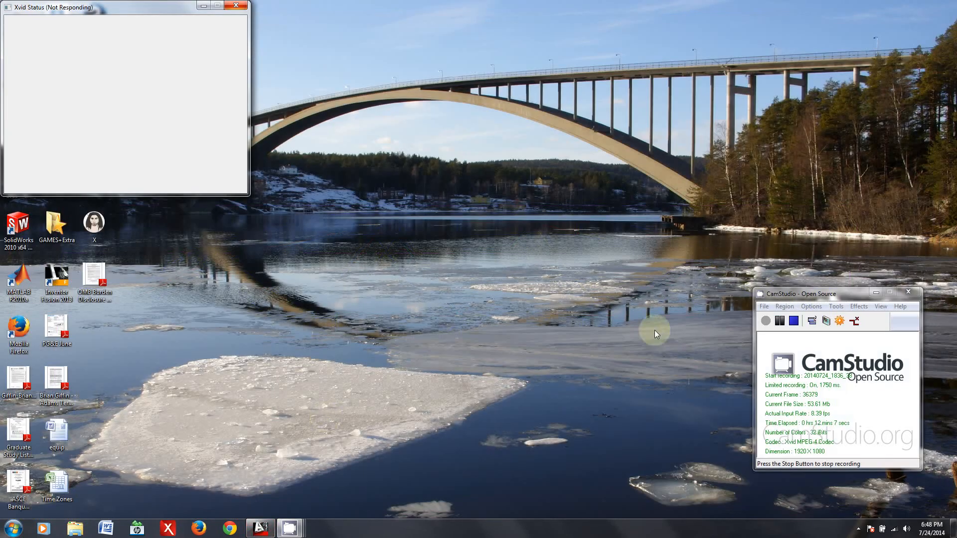